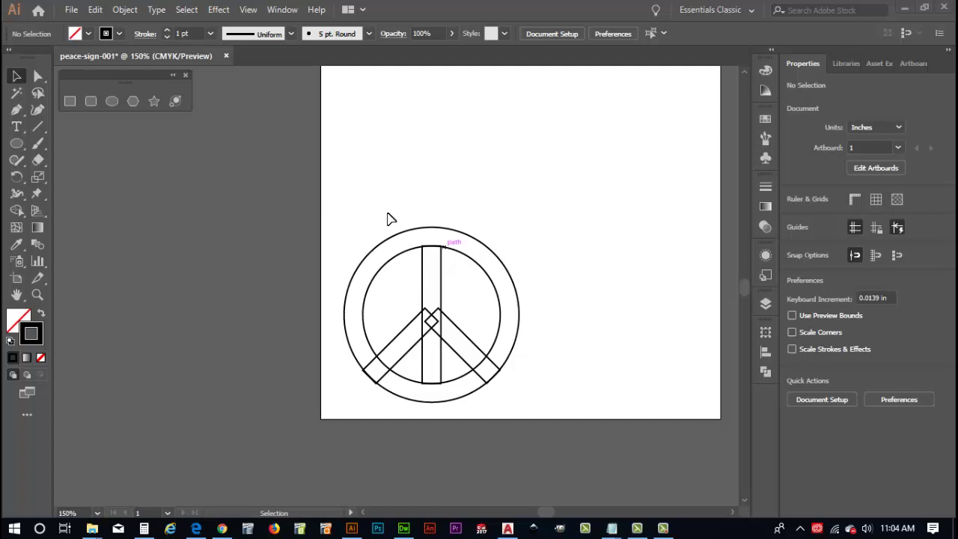
# Choose the Scissors tool from the Eraser flyout and zoom in close on the centre diamond.
pyautogui.click(35, 162)
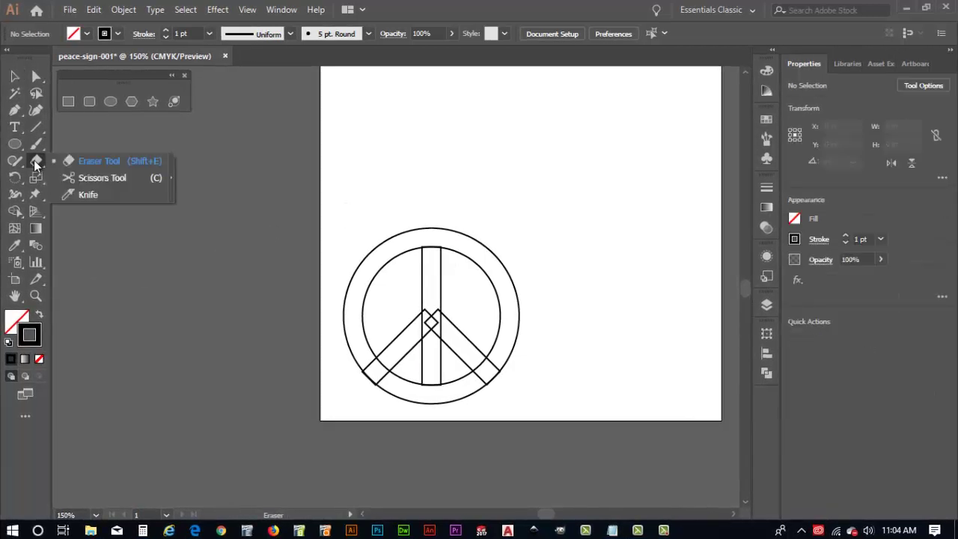
pyautogui.click(115, 177)
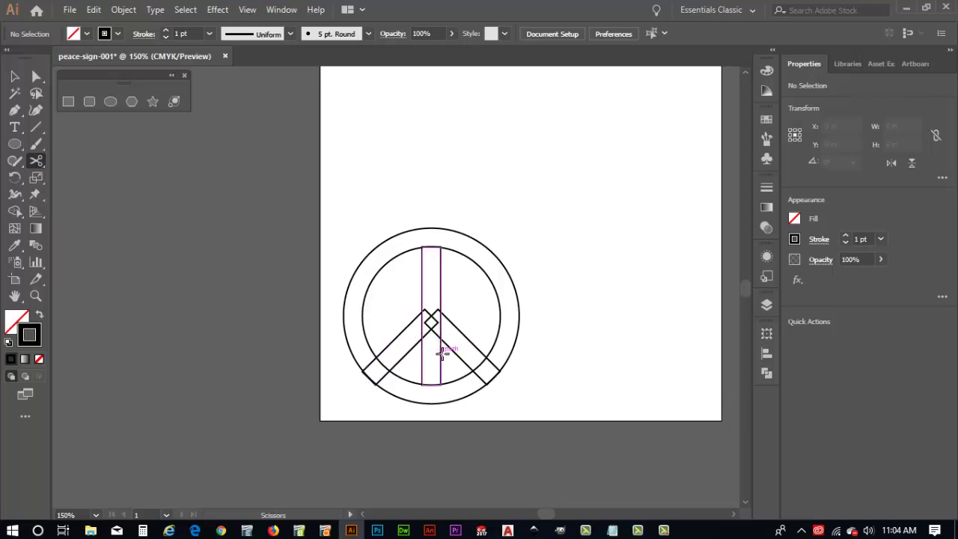
pyautogui.keyDown('alt'); pyautogui.scroll(5, 430, 327); pyautogui.keyUp('alt')
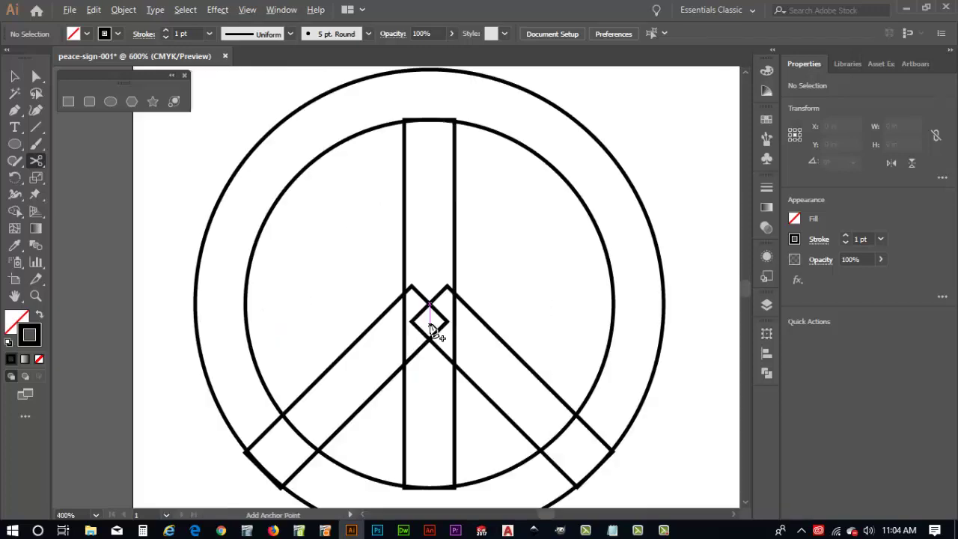
pyautogui.keyDown('alt'); pyautogui.scroll(1, 431, 329); pyautogui.keyUp('alt')
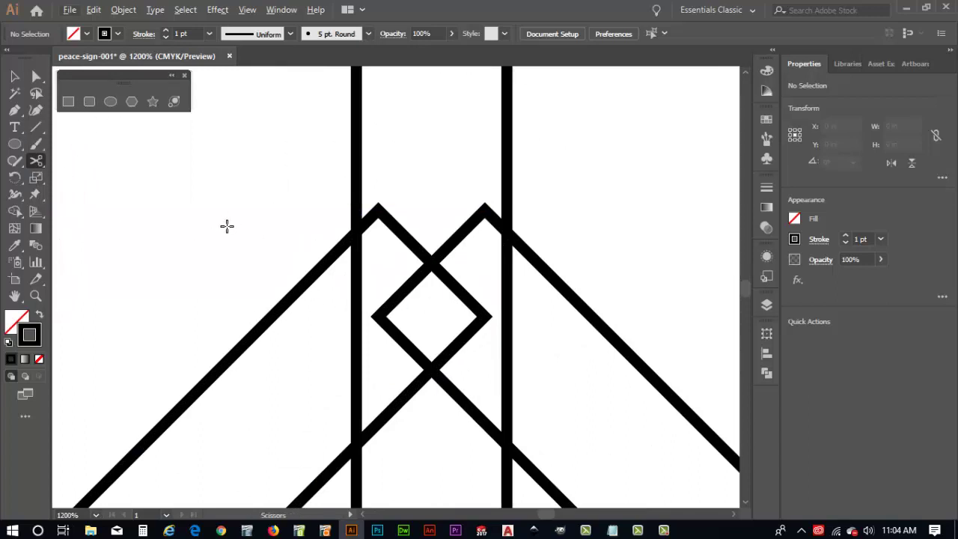
# Cut the left diagonal at both stem crossings and delete the cut-off diamond corner piece.
pyautogui.click(341, 245)
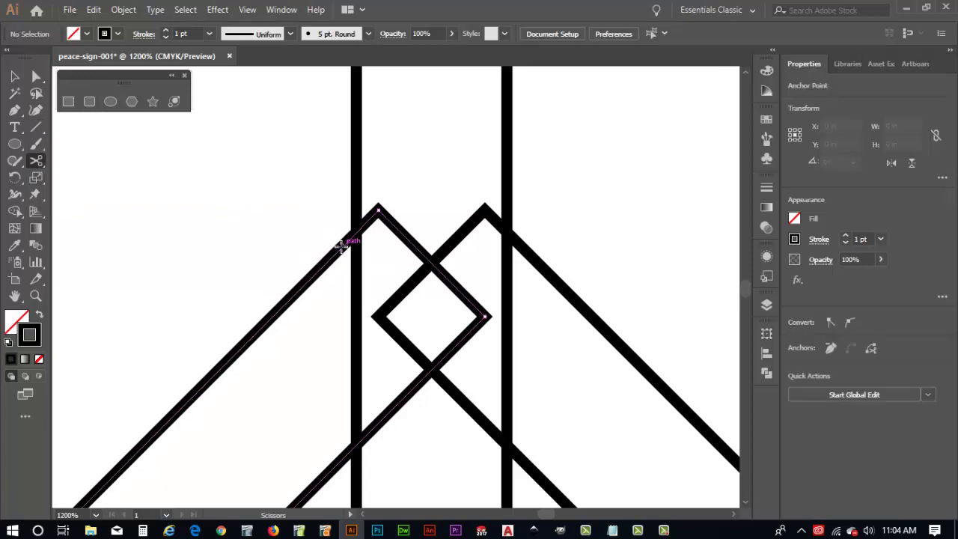
pyautogui.click(344, 454)
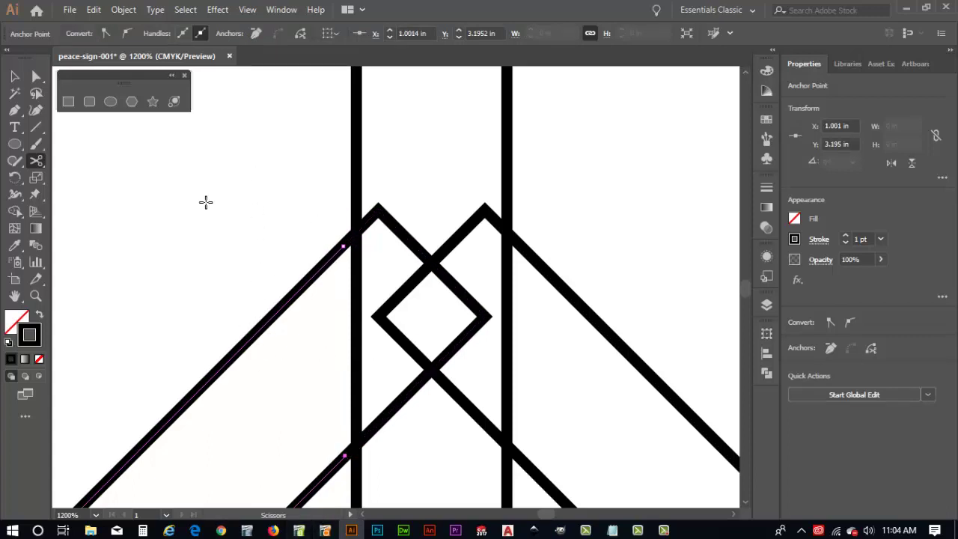
pyautogui.click(12, 77)
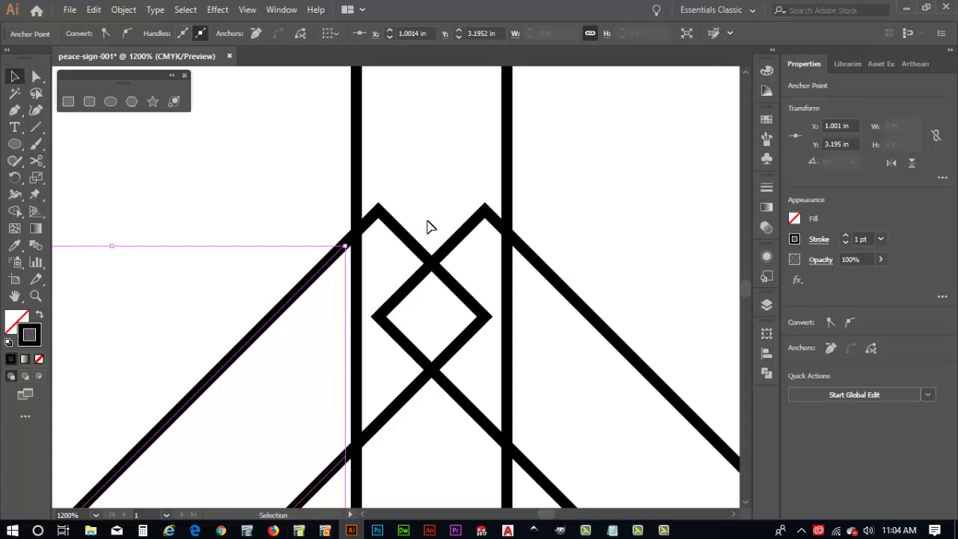
pyautogui.click(400, 232)
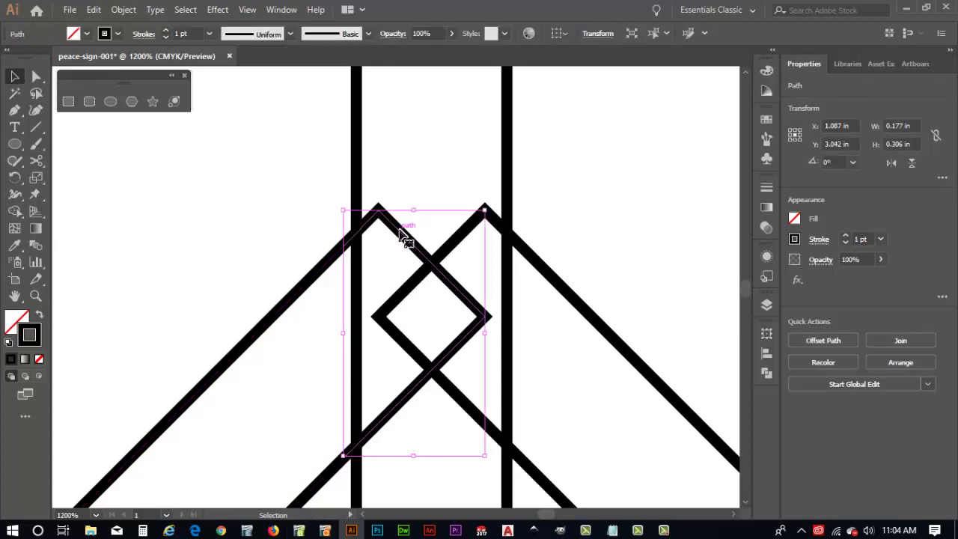
pyautogui.press('Delete')
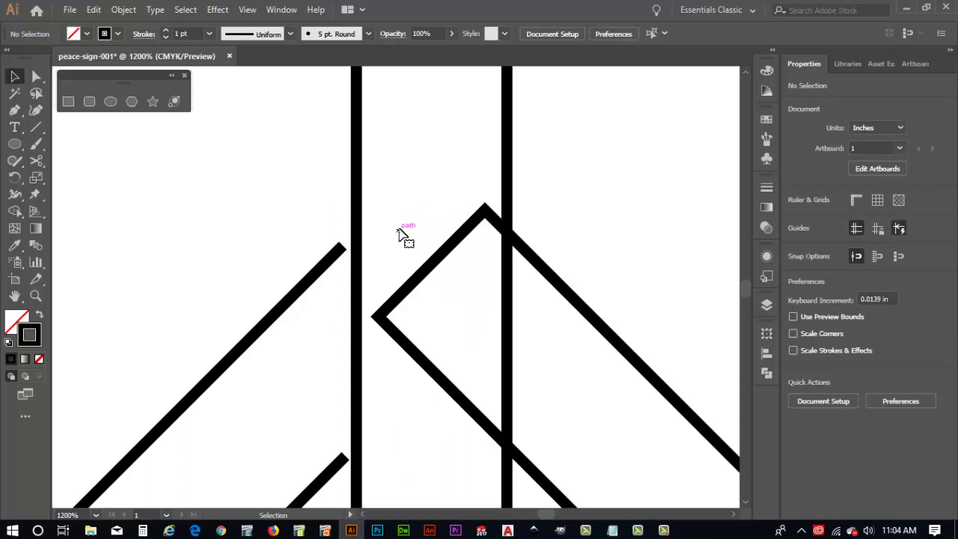
# Cut the left stem line at the upper and lower diagonals and delete the section between.
pyautogui.press('c')
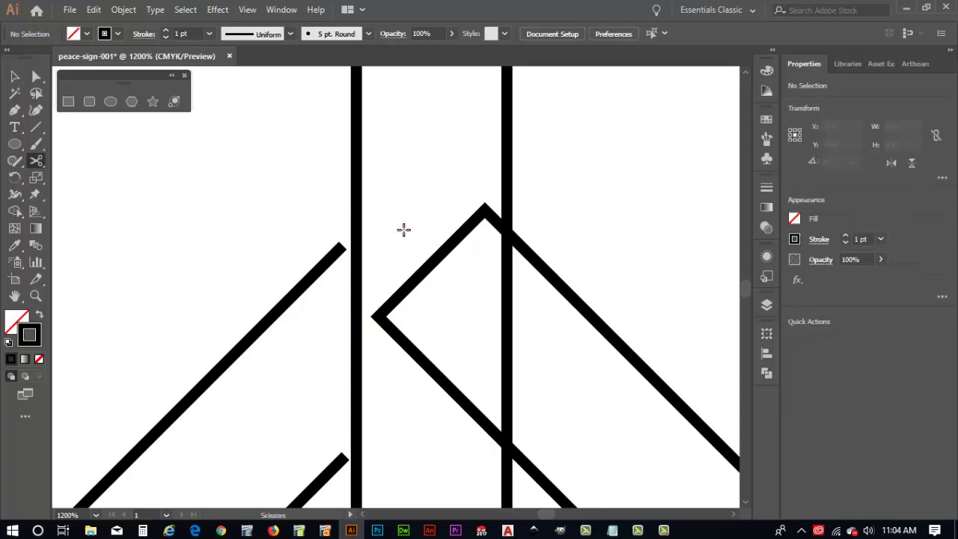
pyautogui.click(356, 229)
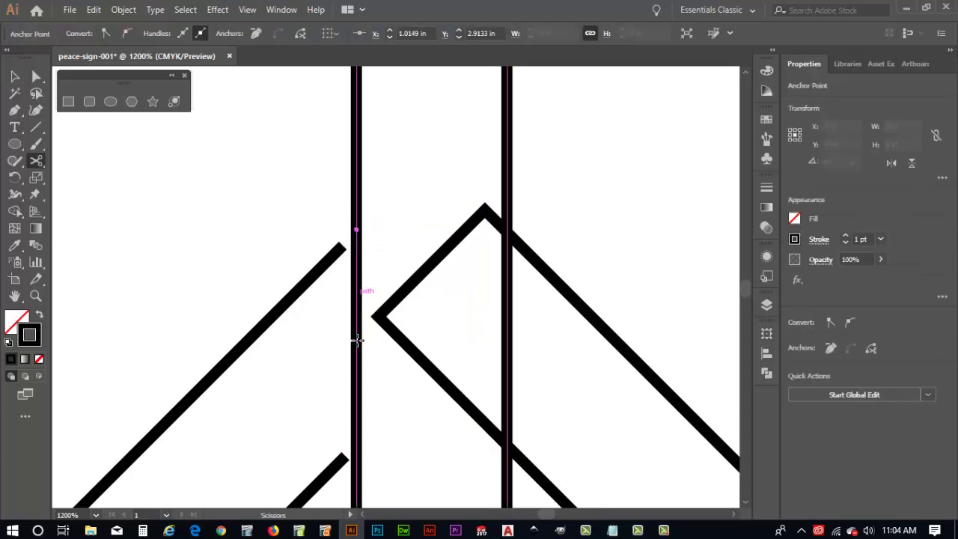
pyautogui.click(356, 463)
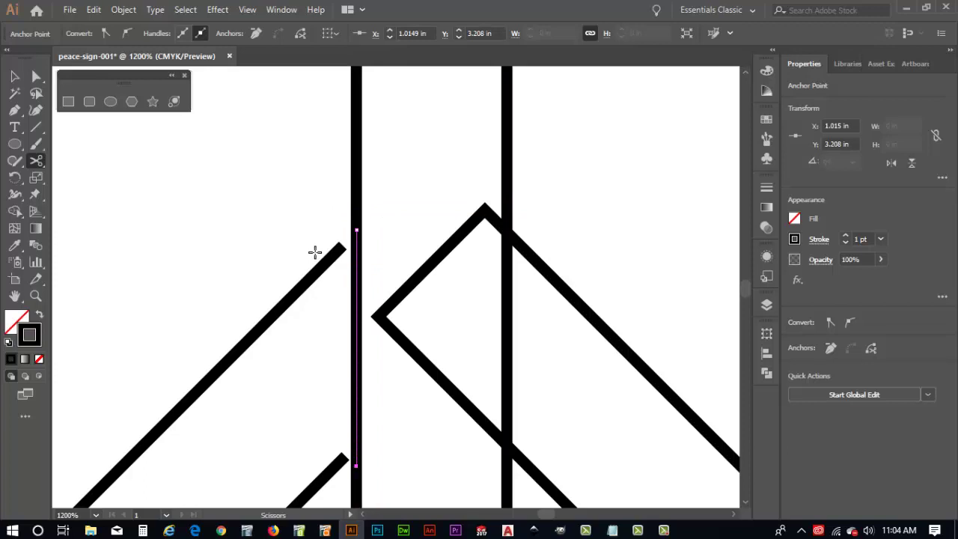
pyautogui.press('Delete')
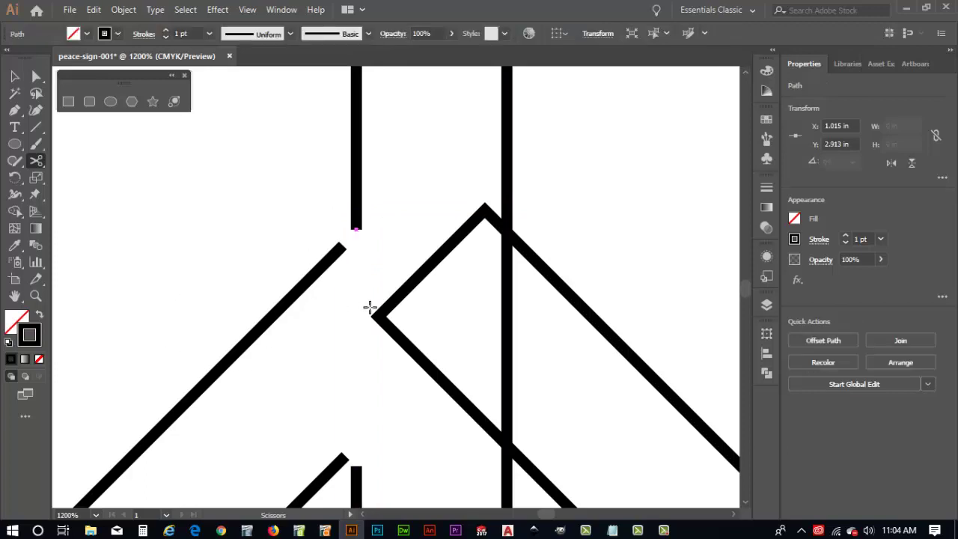
# Dismiss the endpoint alert, cut the right diagonal at its stem crossings, and delete the cut-off pieces.
pyautogui.click(520, 242)
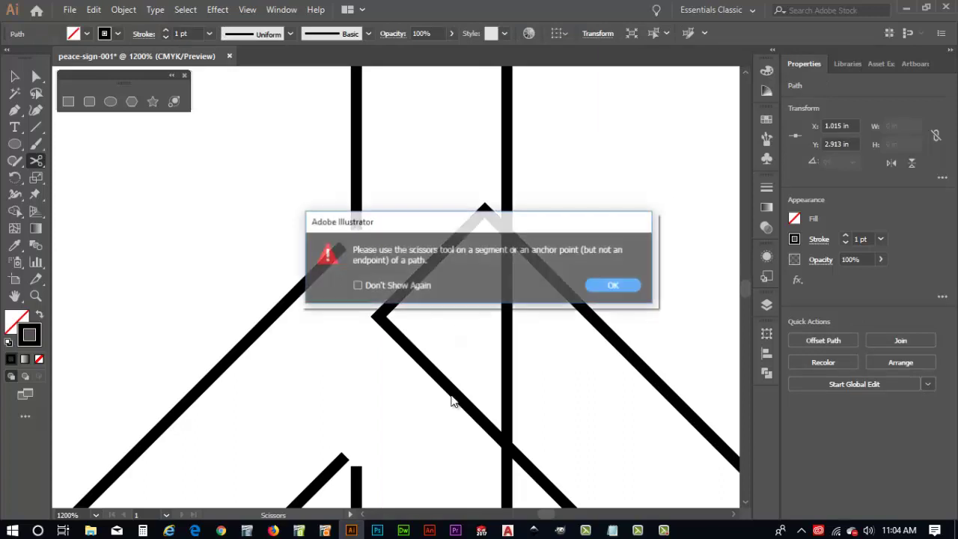
pyautogui.click(599, 282)
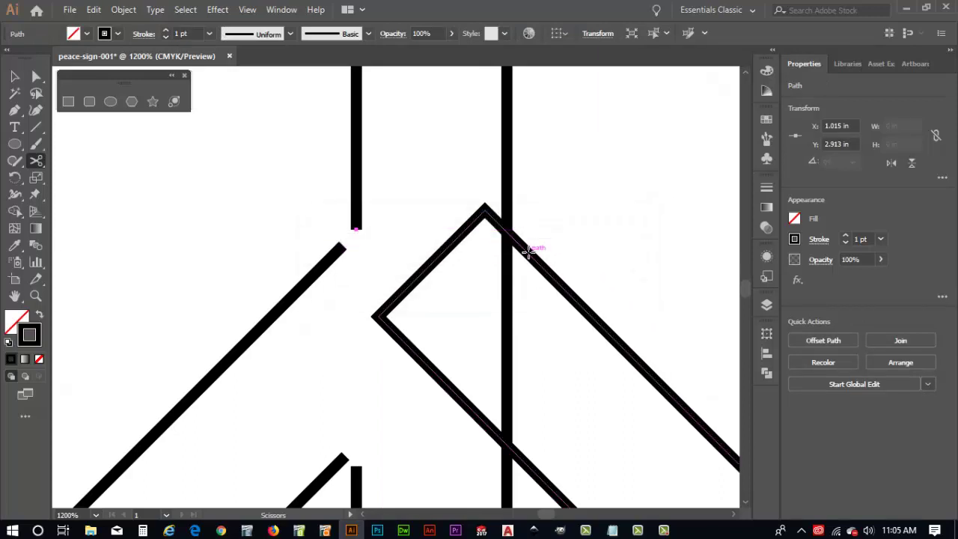
pyautogui.click(520, 242)
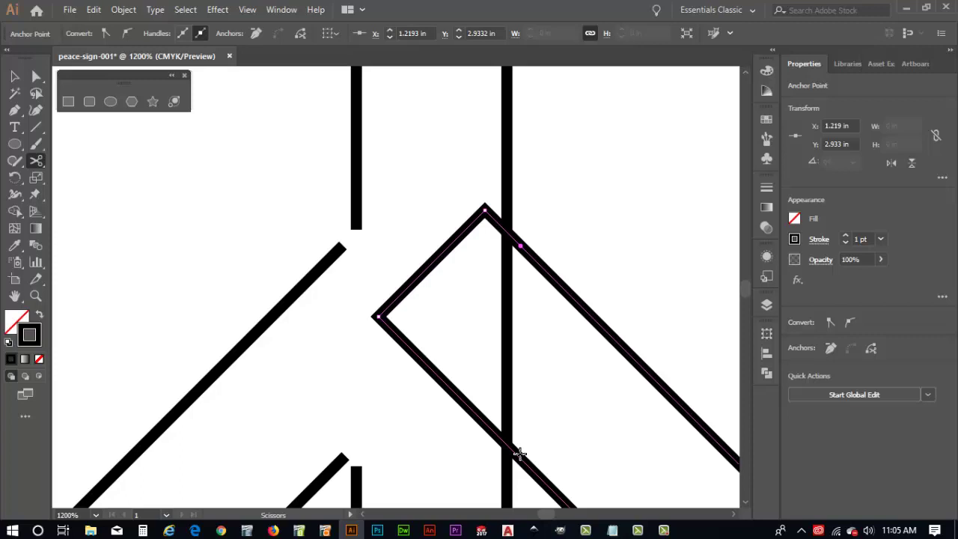
pyautogui.click(516, 454)
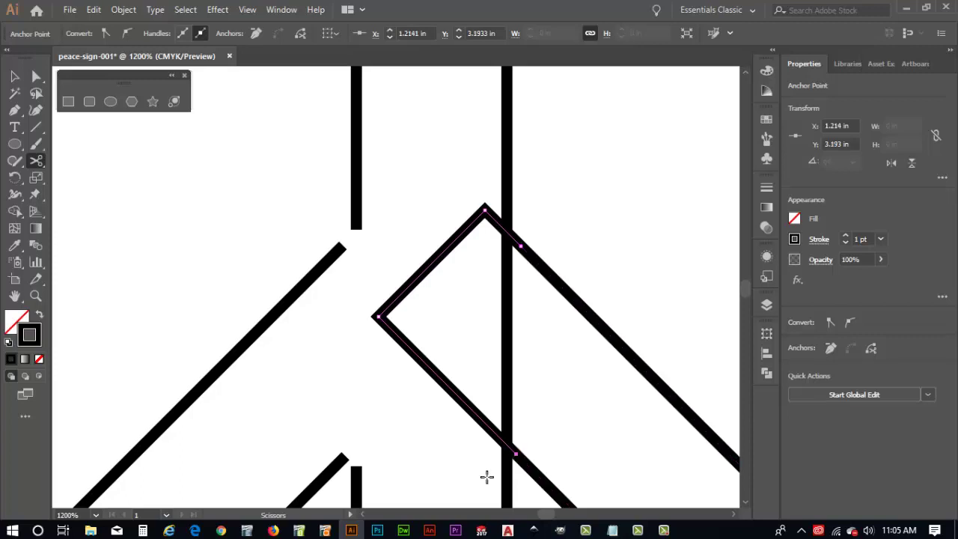
pyautogui.press('Delete')
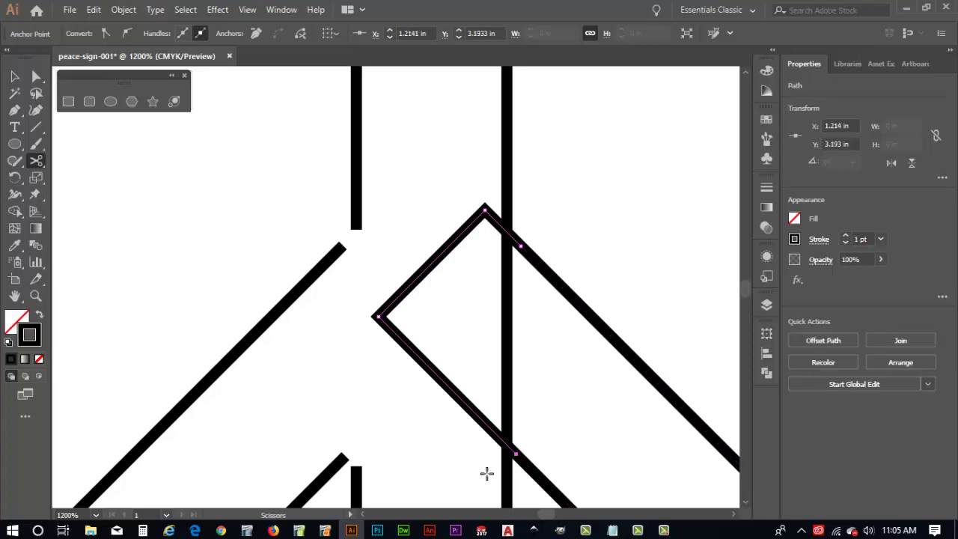
pyautogui.press('Delete')
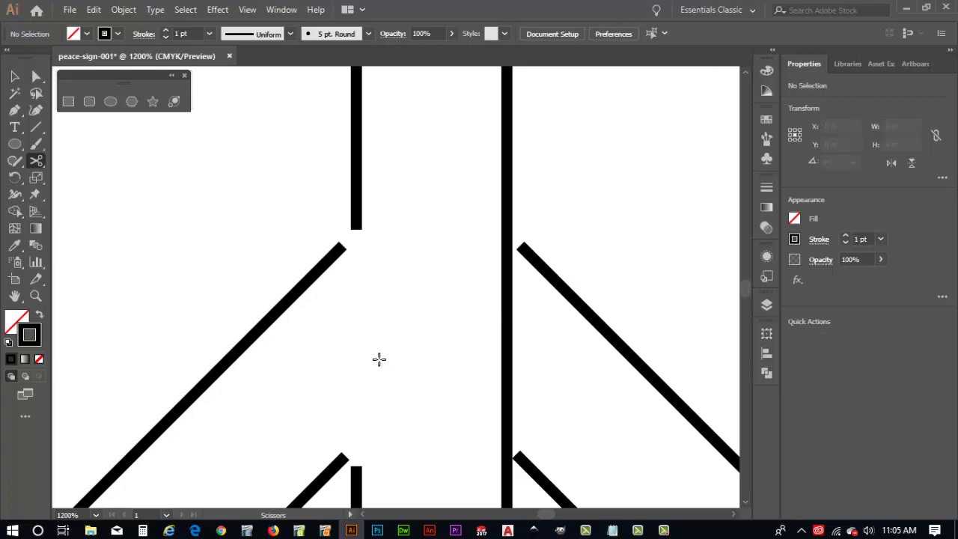
# Cut the right stem line at both diagonals and delete the section between.
pyautogui.click(508, 466)
pyautogui.click(506, 230)
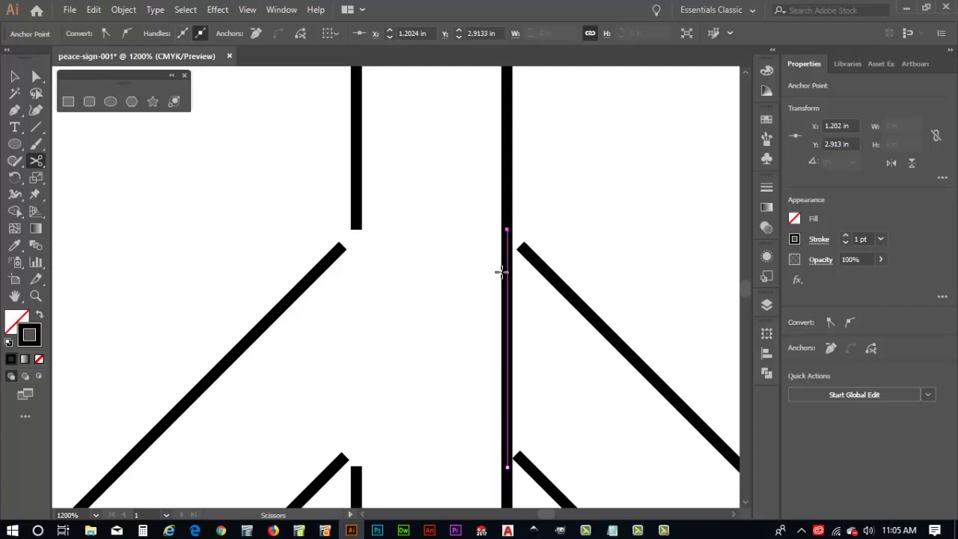
pyautogui.press('Delete')
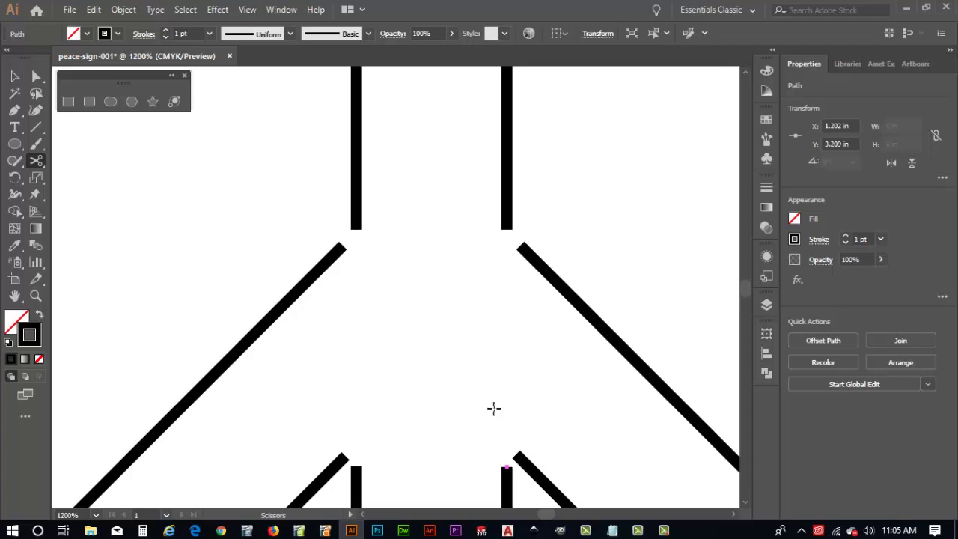
# Review the whole trimmed sign, then zoom in on the stem's bottom where it meets the inner circle.
pyautogui.hotkey('ctrl', '0')
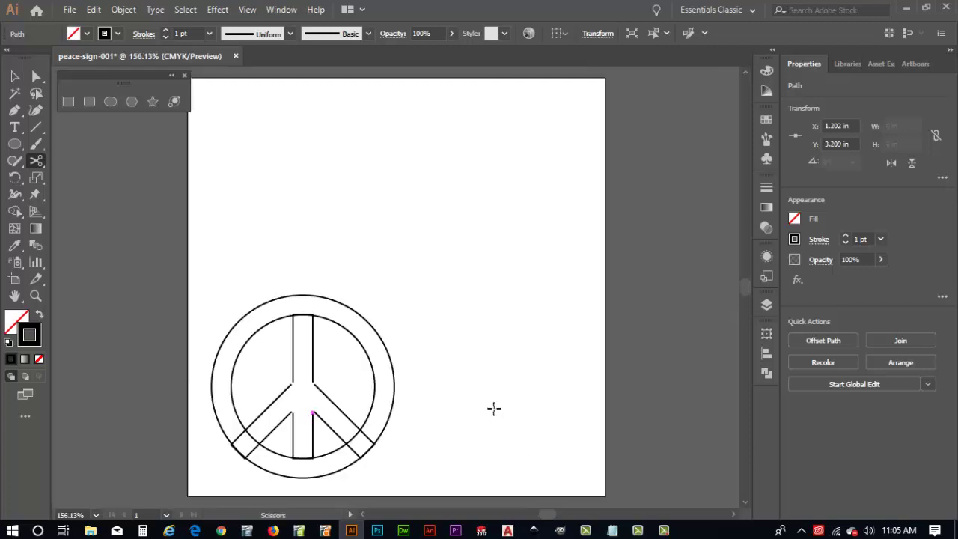
pyautogui.hotkey('ctrl', '=')
pyautogui.hotkey('ctrl', '=')
pyautogui.hotkey('ctrl', '=')
pyautogui.hotkey('ctrl', '=')
pyautogui.hotkey('ctrl', '=')
pyautogui.hotkey('ctrl', '=')
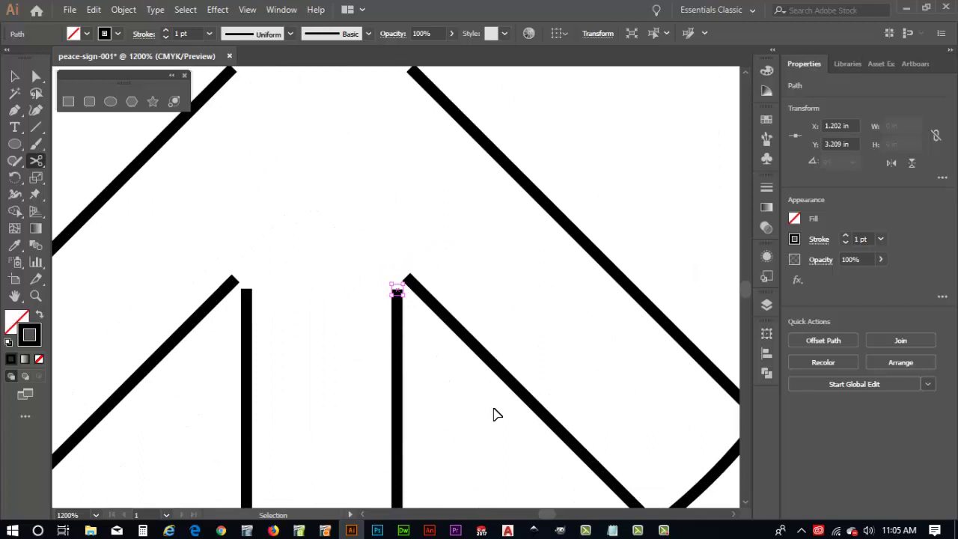
pyautogui.hotkey('ctrl', '-')
pyautogui.hotkey('ctrl', '-')
pyautogui.hotkey('ctrl', '-')
pyautogui.hotkey('ctrl', '-')
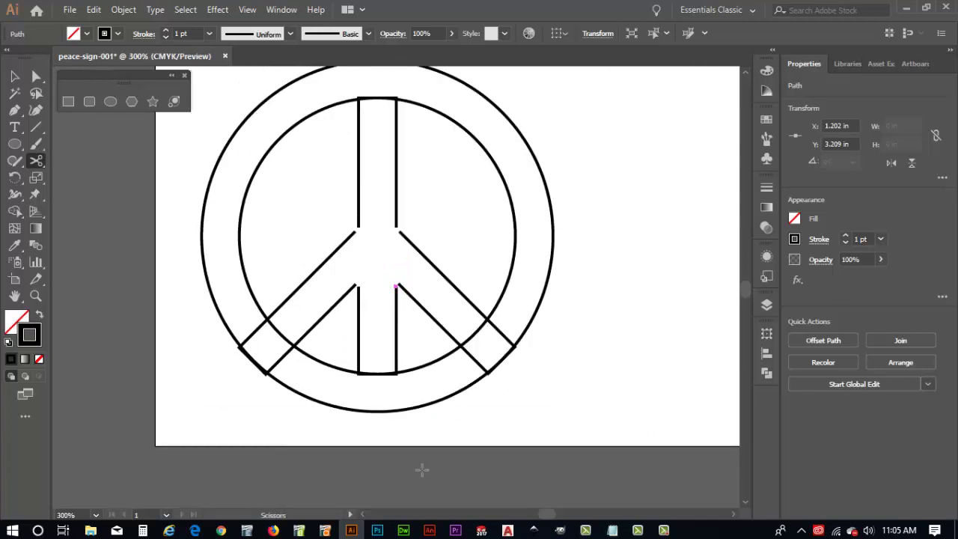
pyautogui.press('z')
pyautogui.moveTo(343, 336); pyautogui.dragTo(426, 420)
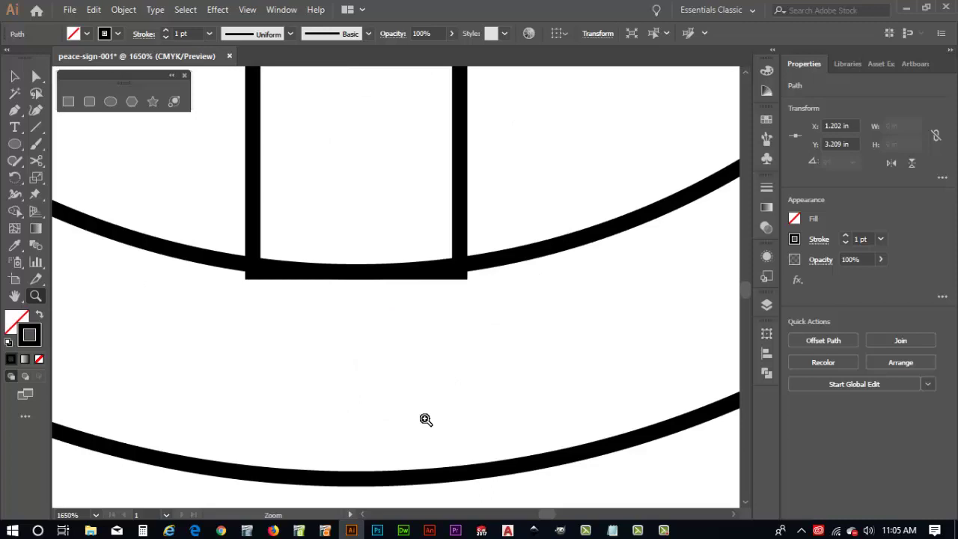
pyautogui.press('c')
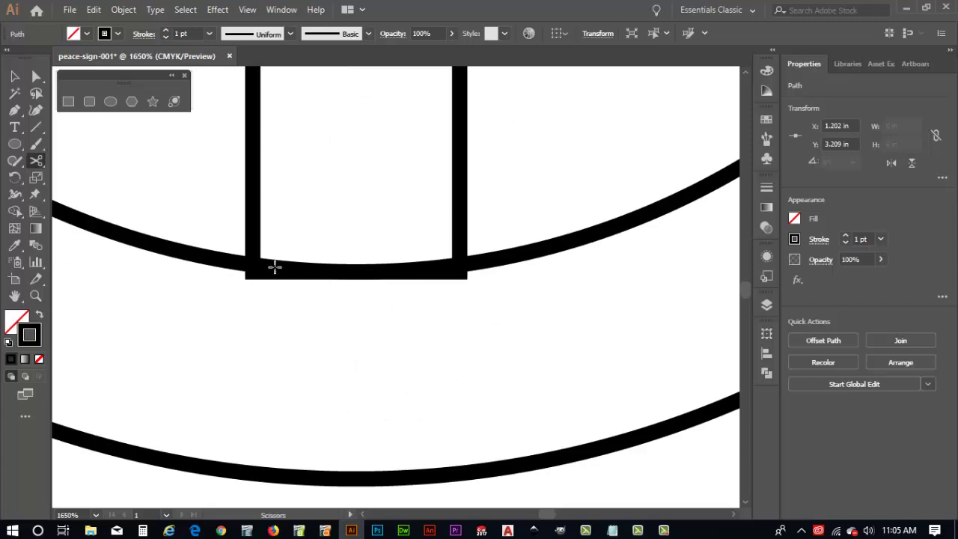
# Cut both stems just above the base and delete the U-shaped piece joining them.
pyautogui.click(254, 217)
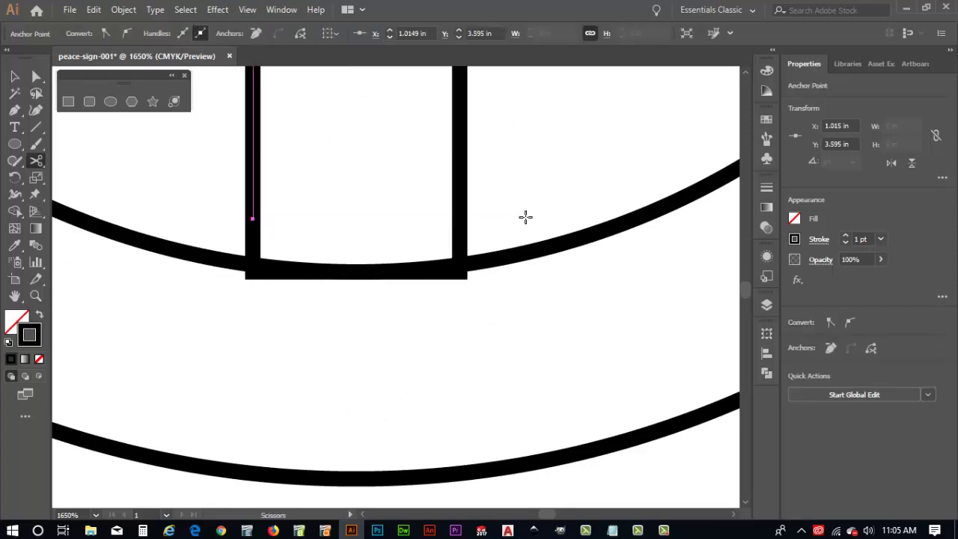
pyautogui.click(461, 221)
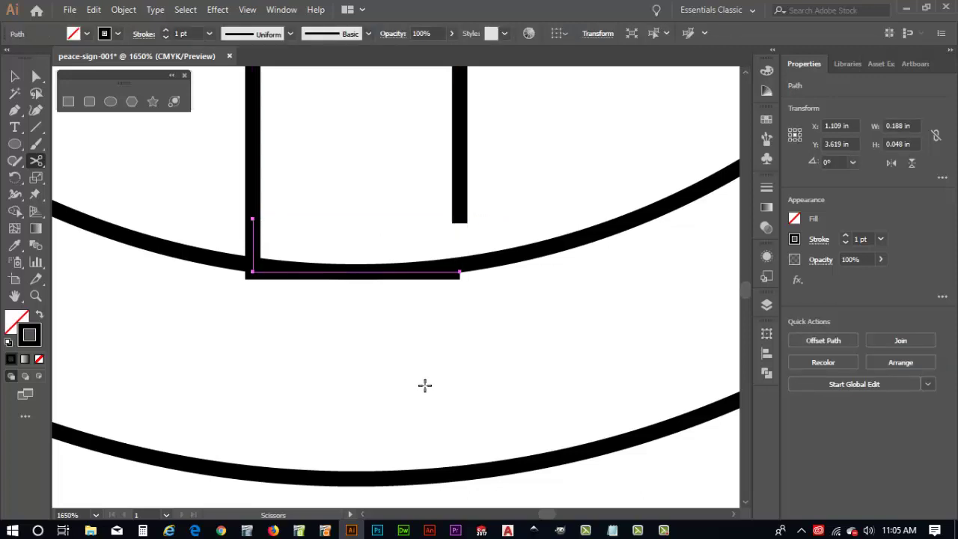
pyautogui.press('Delete')
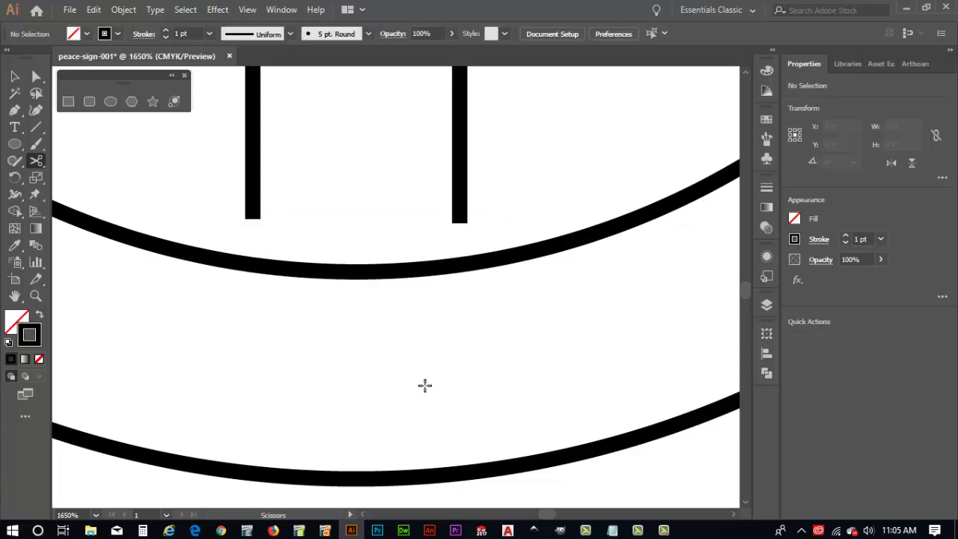
# Try cutting where the right stem meets the inner circle, dismissing the repeated endpoint warnings.
pyautogui.click(461, 263)
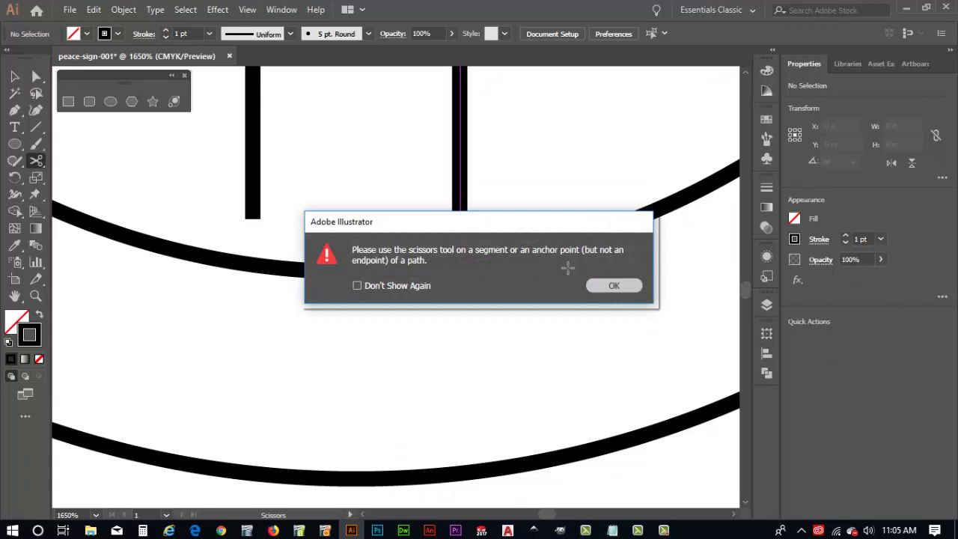
pyautogui.click(612, 285)
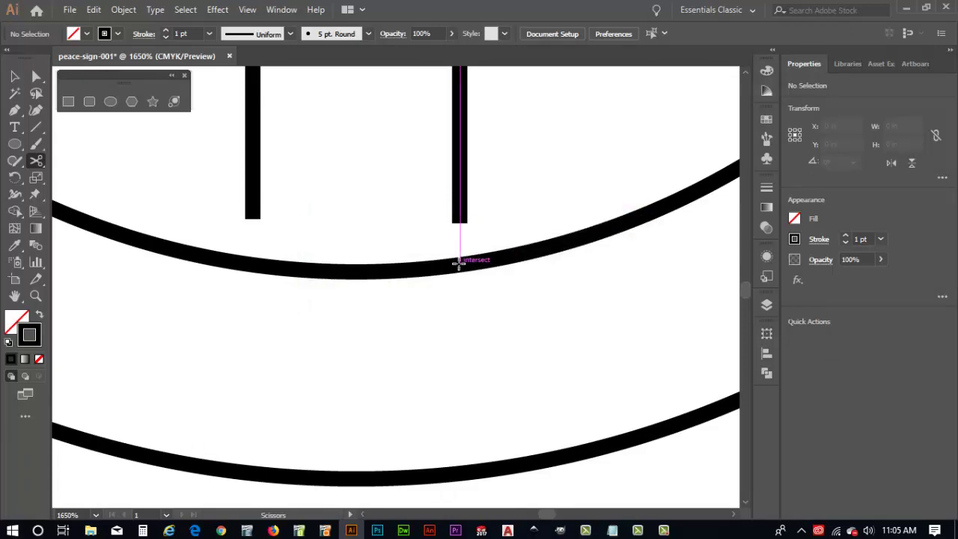
pyautogui.click(461, 264)
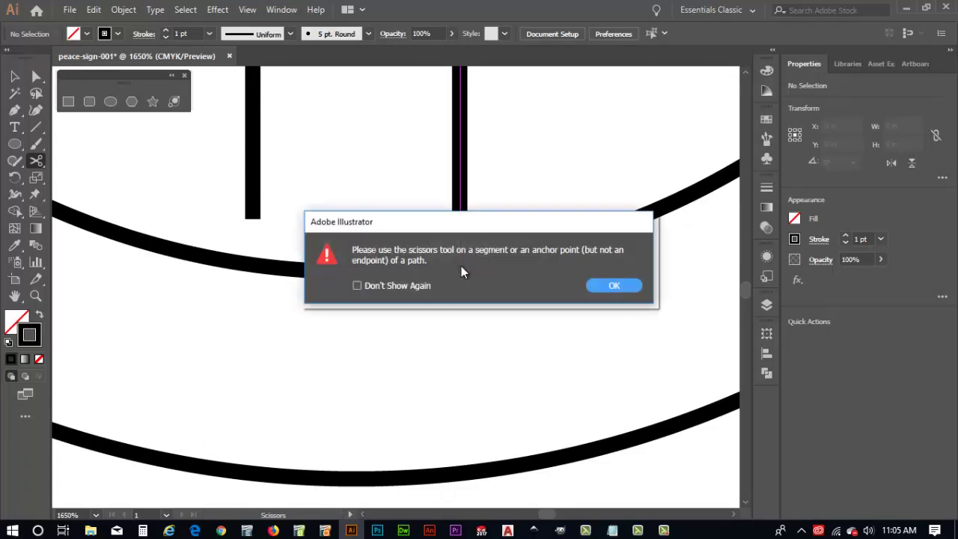
pyautogui.press('Return')
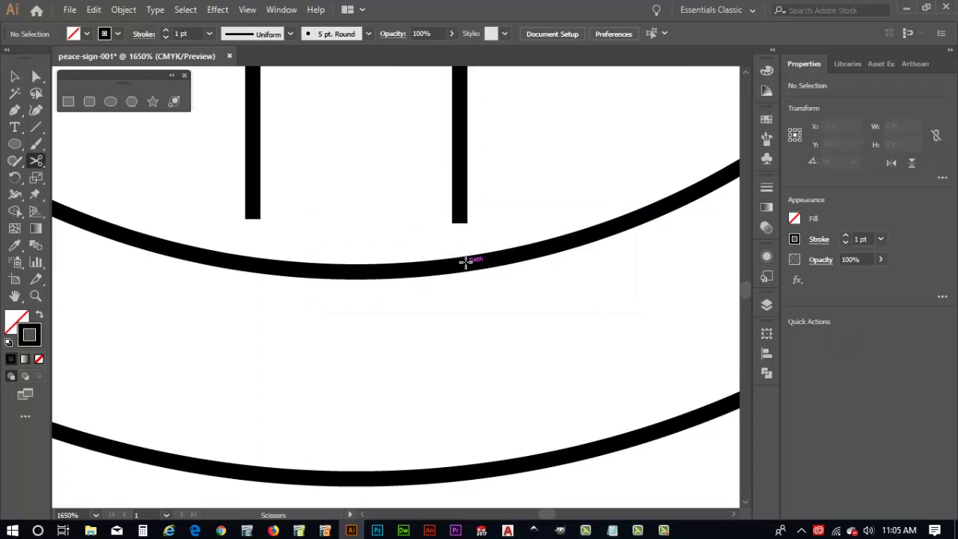
pyautogui.click(465, 261)
# Dismiss the warning, show the Layers panel, and cut the inner circle at the right stem.
pyautogui.press('Return')
pyautogui.press('v')
pyautogui.click(764, 304)
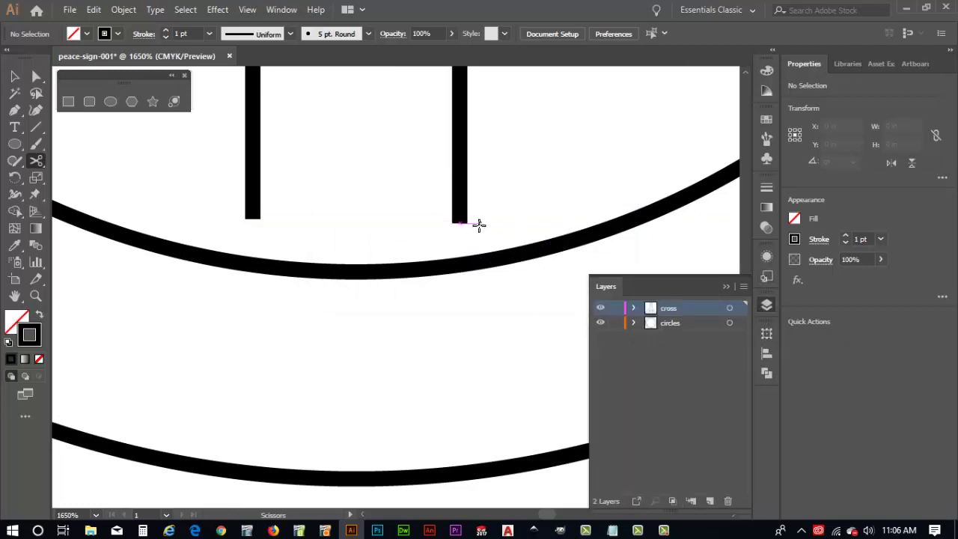
pyautogui.click(458, 265)
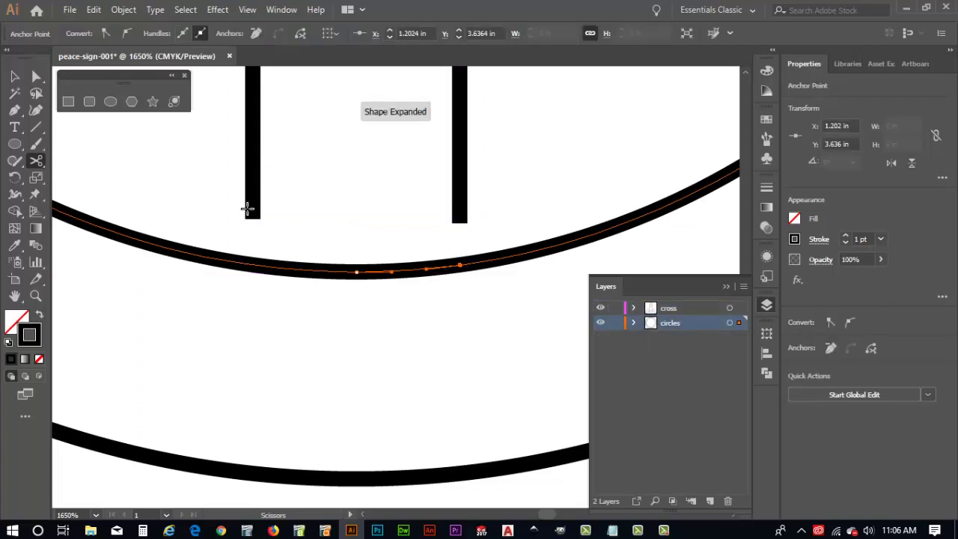
# Cut the inner circle at the left stem and midway, and delete the arc pieces between the stems.
pyautogui.click(252, 264)
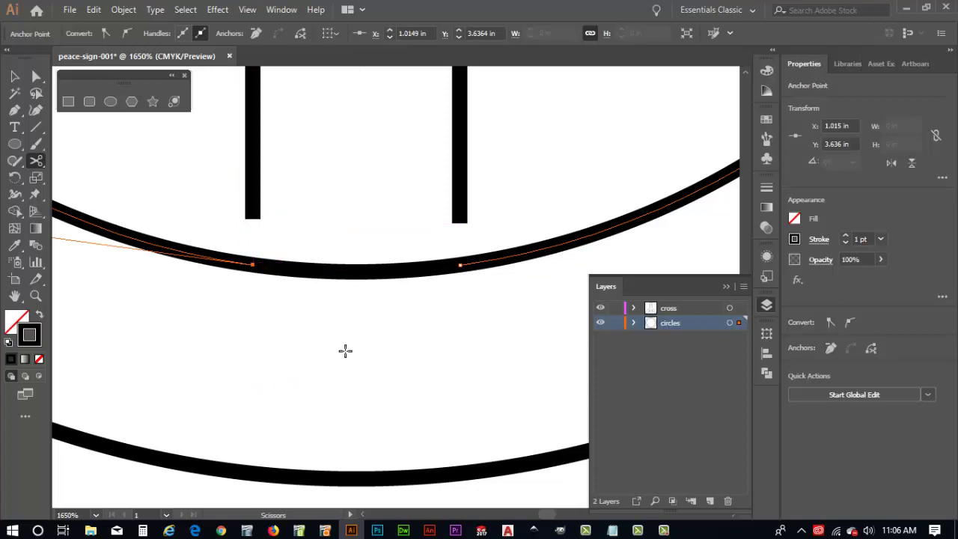
pyautogui.click(382, 332)
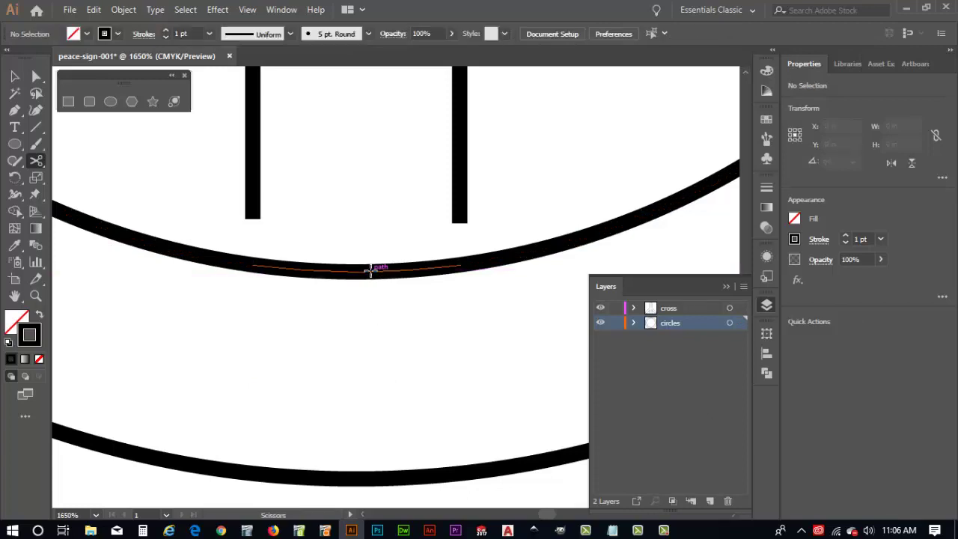
pyautogui.click(369, 269)
pyautogui.press('Delete')
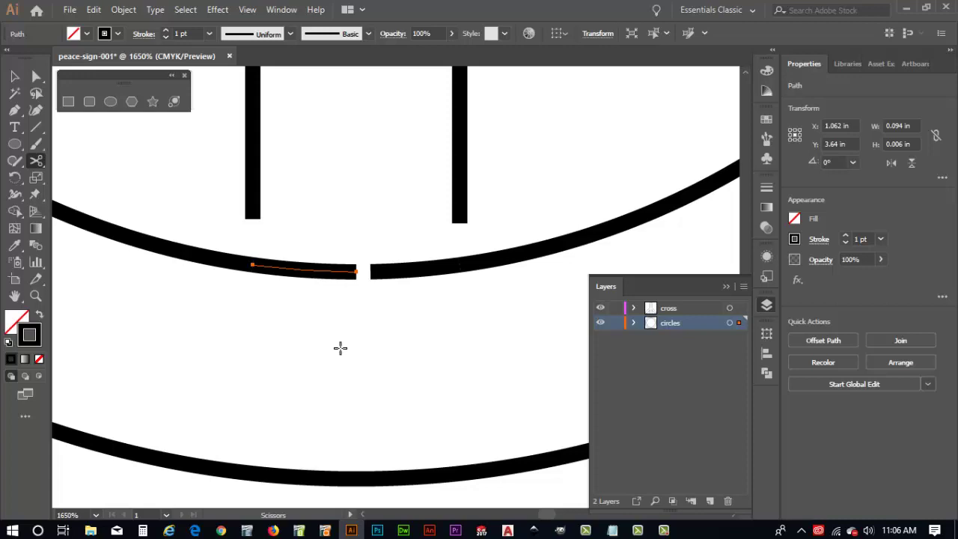
pyautogui.press('Delete')
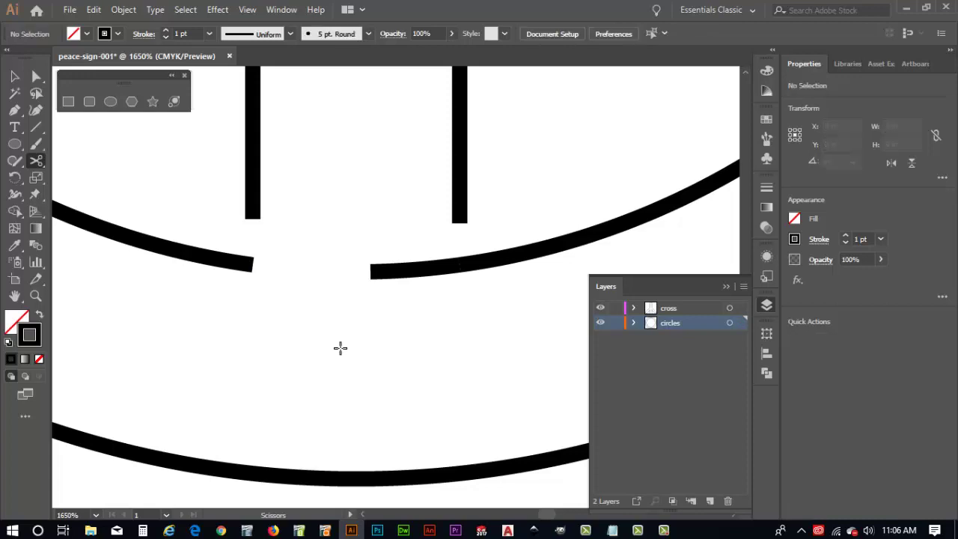
# Remove the leftover arc stub beneath the right stem.
pyautogui.click(408, 271)
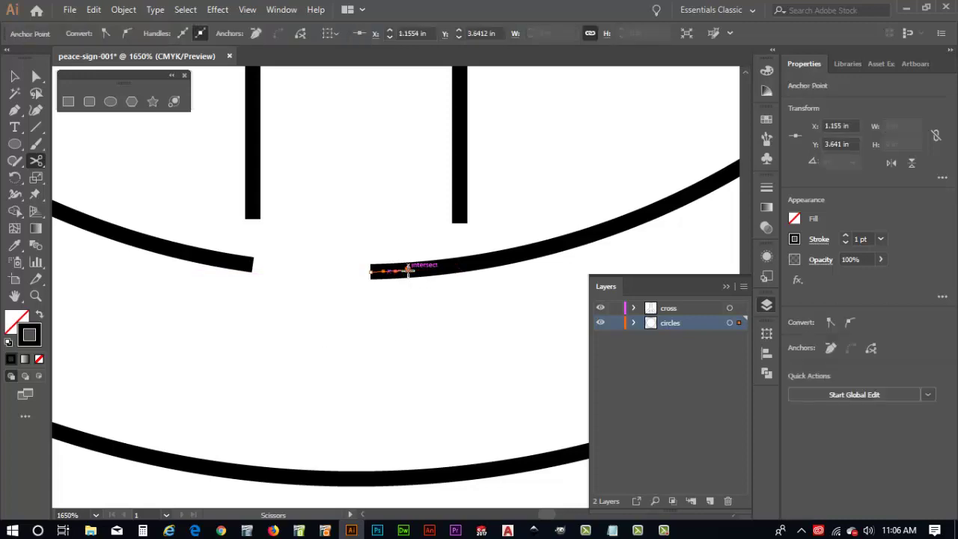
pyautogui.click(408, 271)
pyautogui.press('Delete')
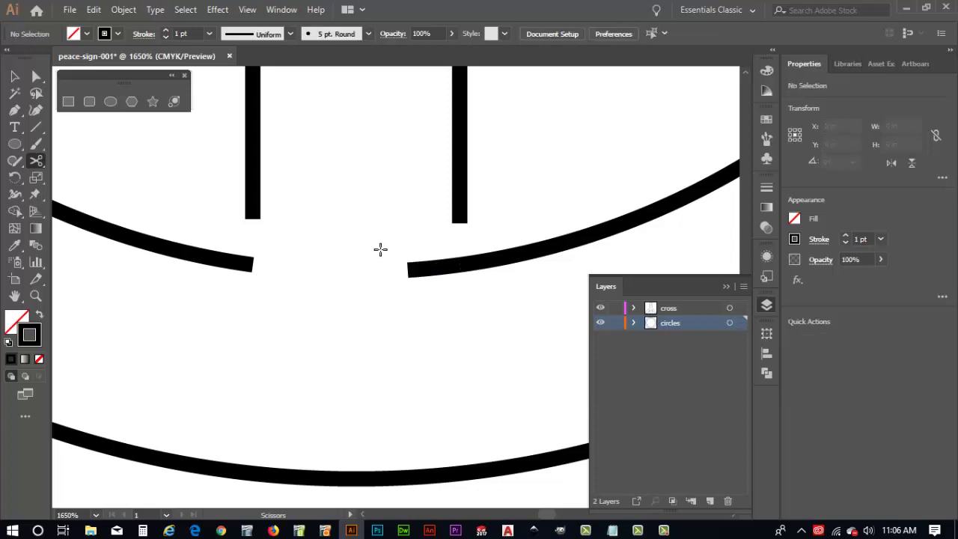
pyautogui.press('v')
pyautogui.click(427, 272)
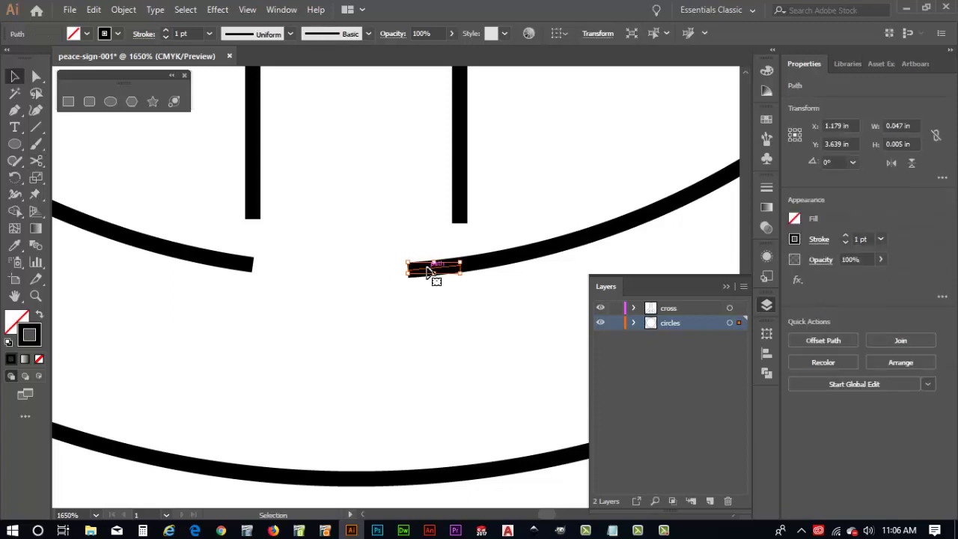
pyautogui.press('Delete')
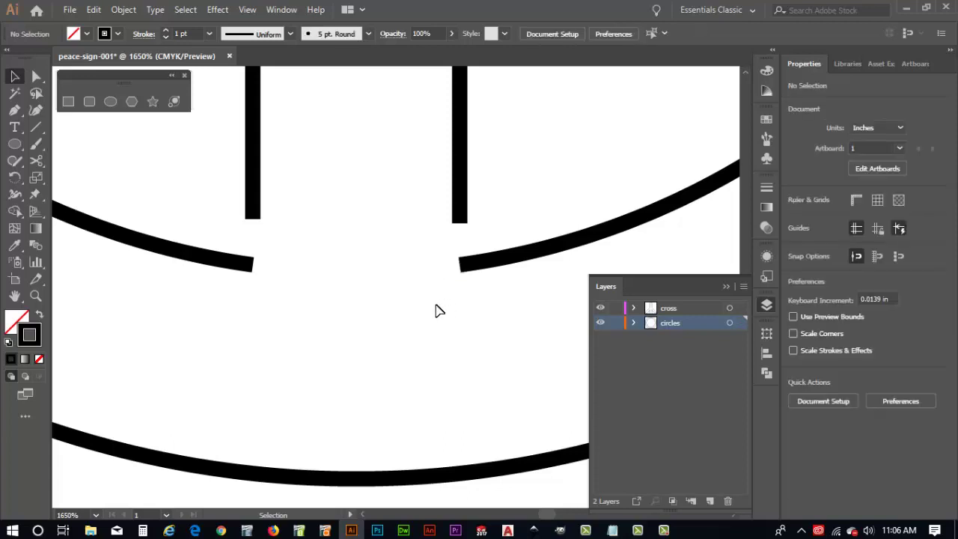
# Zoom in on the lower-right crossings, cut the diagonal at the circle, and delete the diamond piece.
pyautogui.hotkey('ctrl', '0')
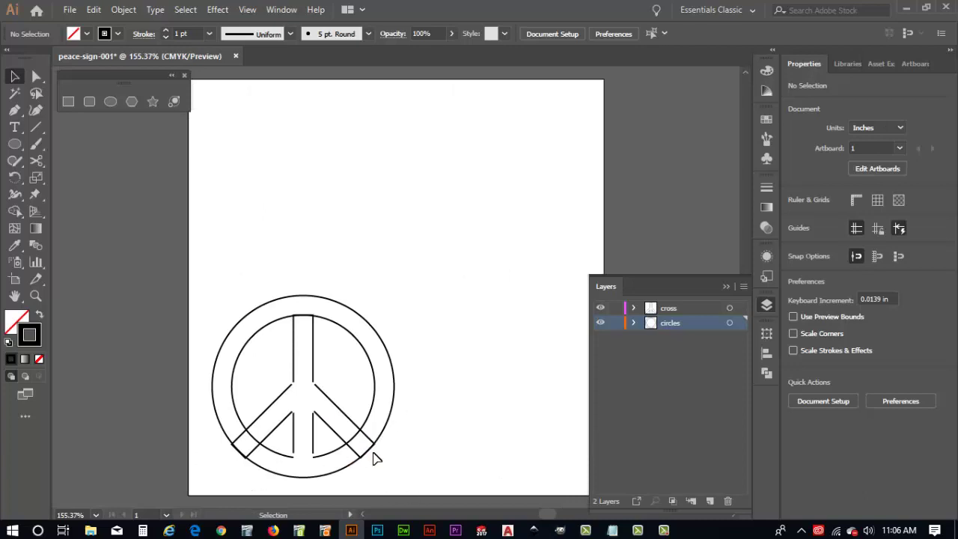
pyautogui.press('z')
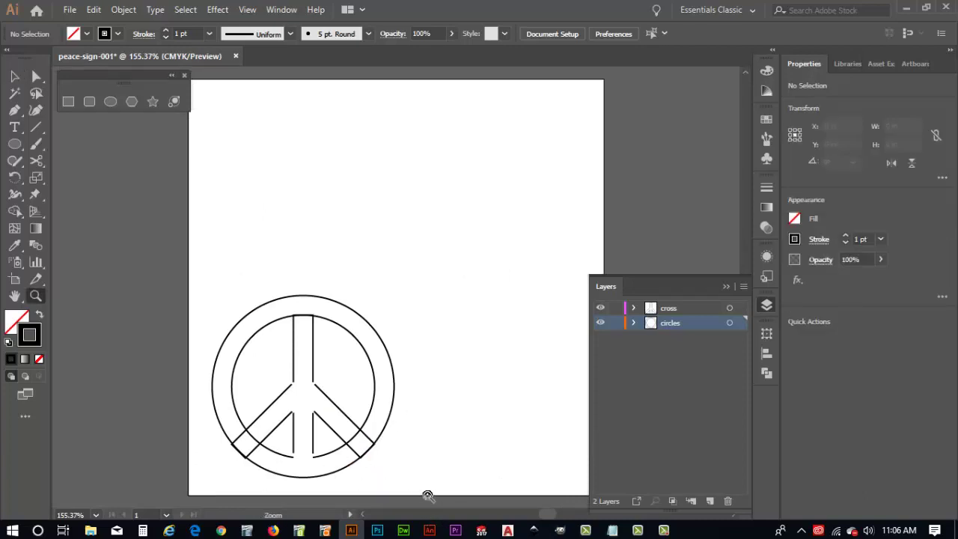
pyautogui.moveTo(382, 472); pyautogui.dragTo(312, 424)
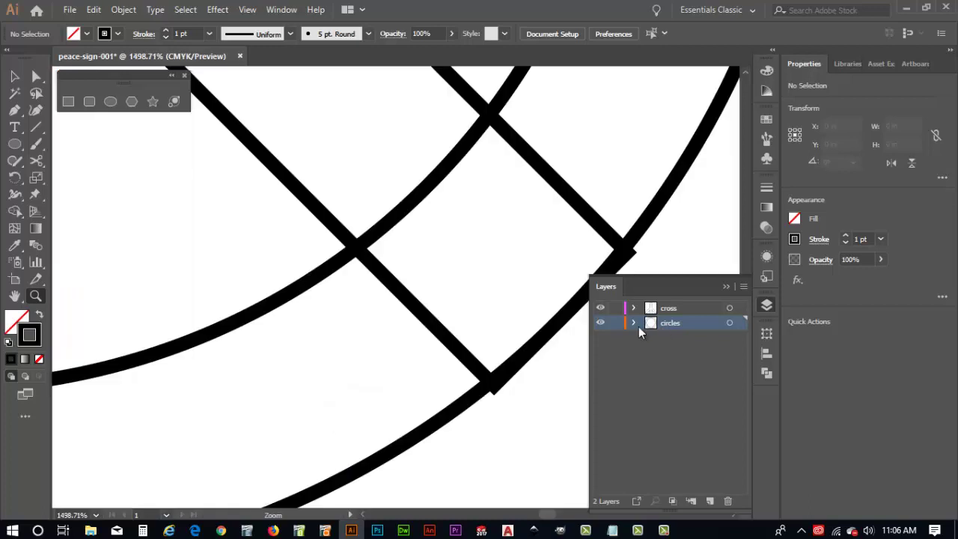
pyautogui.moveTo(540, 383); pyautogui.dragTo(430, 402)
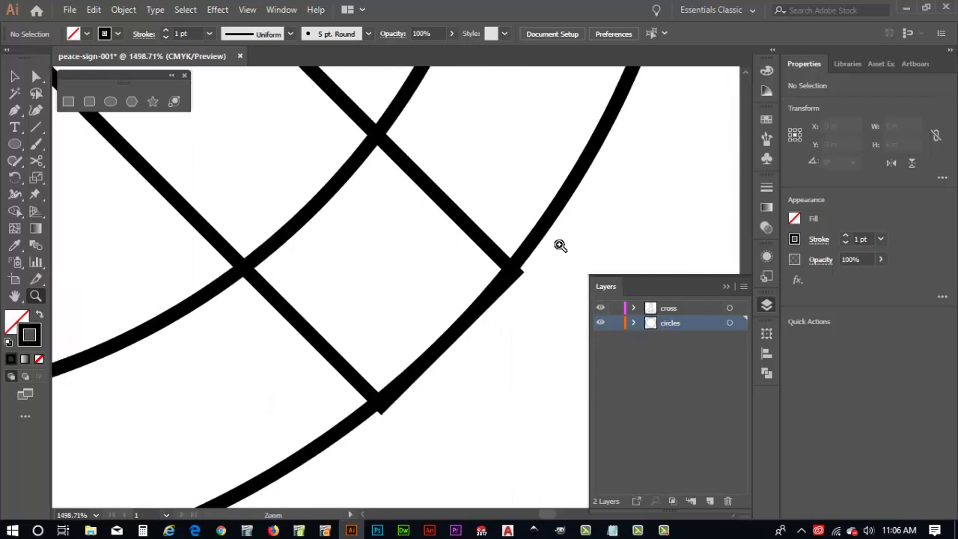
pyautogui.press('c')
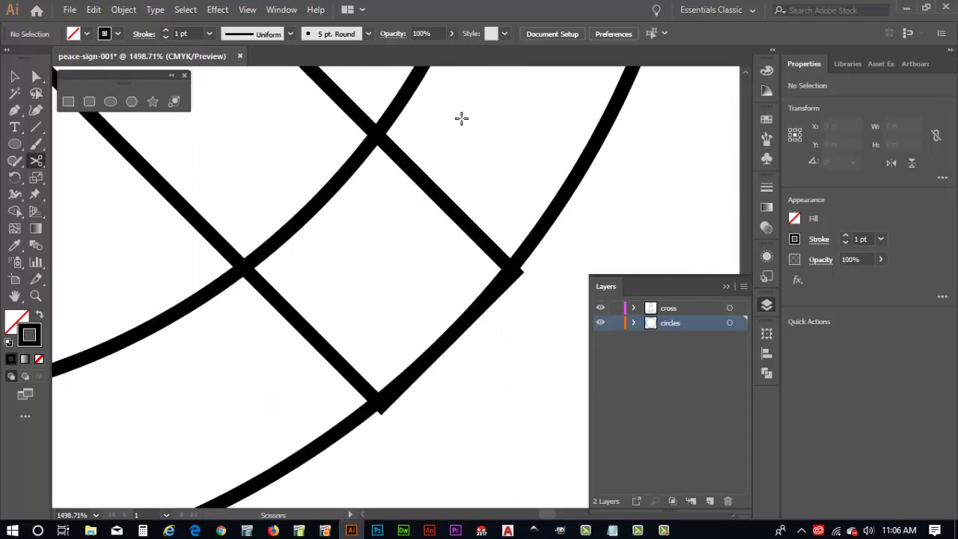
pyautogui.click(374, 125)
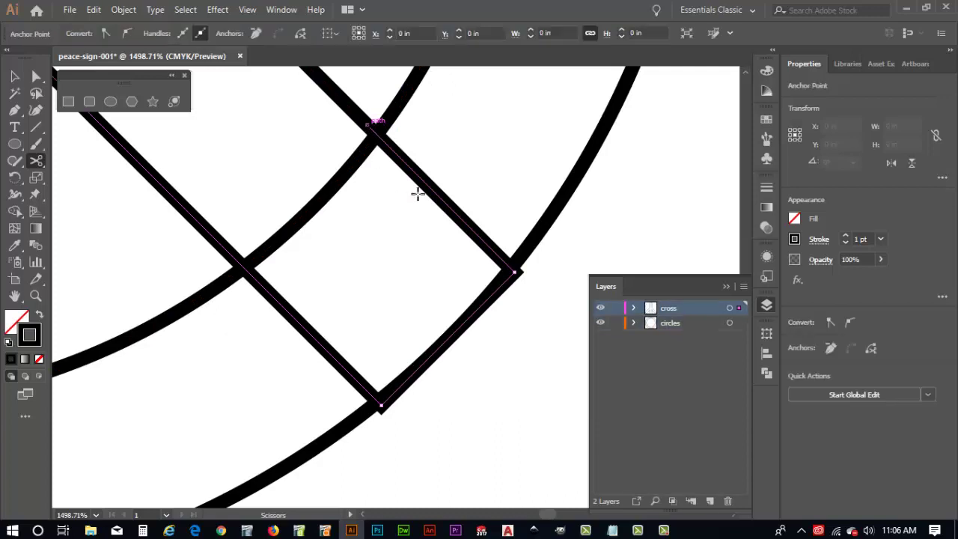
pyautogui.click(234, 257)
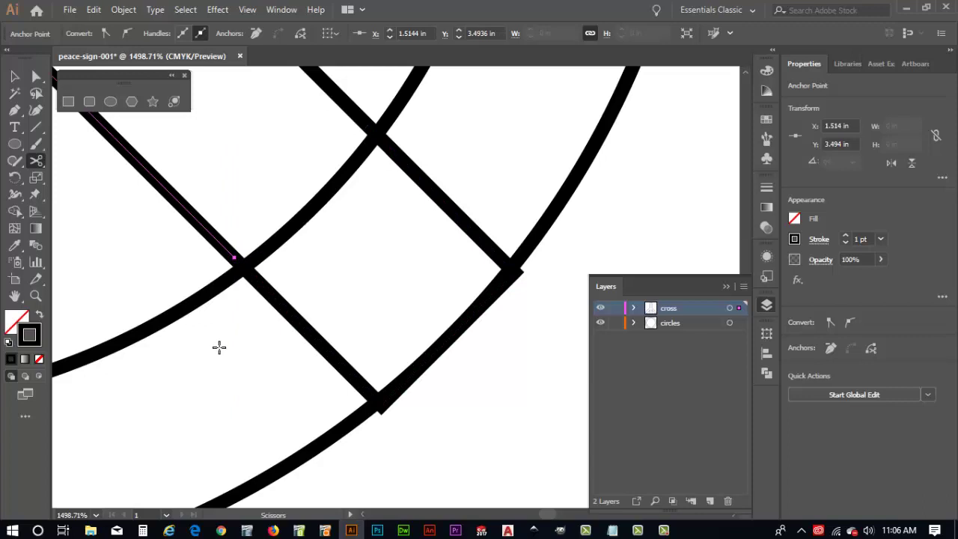
pyautogui.press('v')
pyautogui.click(315, 350)
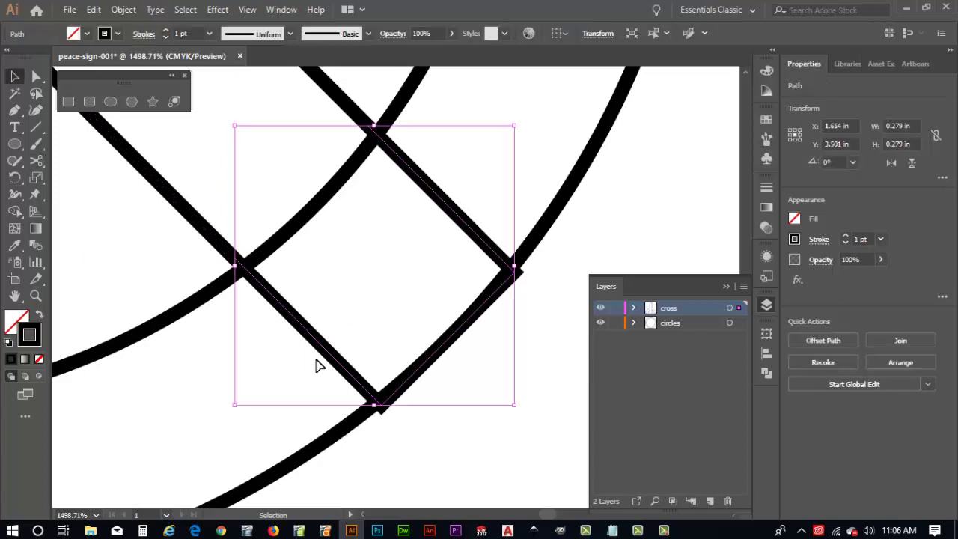
pyautogui.press('Delete')
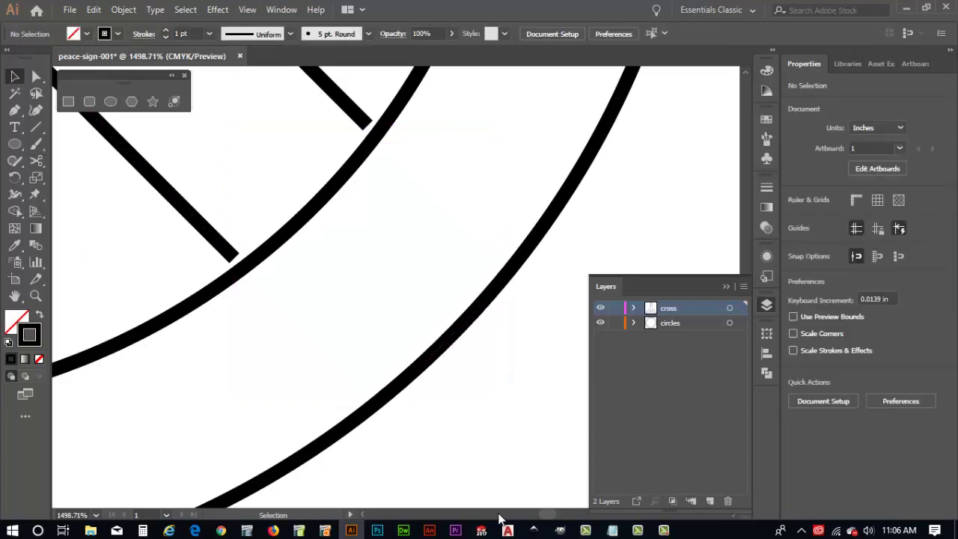
# Cut the inner circle at both leg lines and delete the arc between them.
pyautogui.press('c')
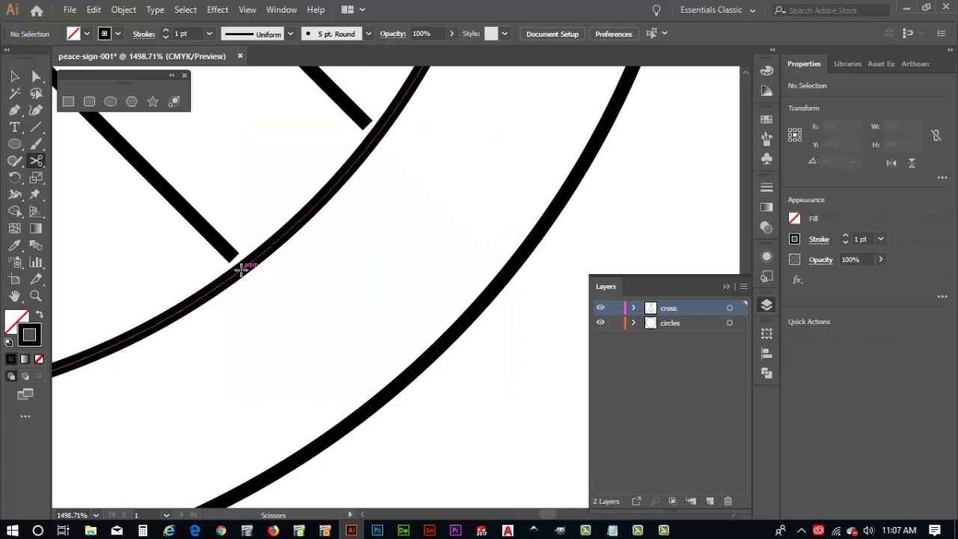
pyautogui.click(239, 270)
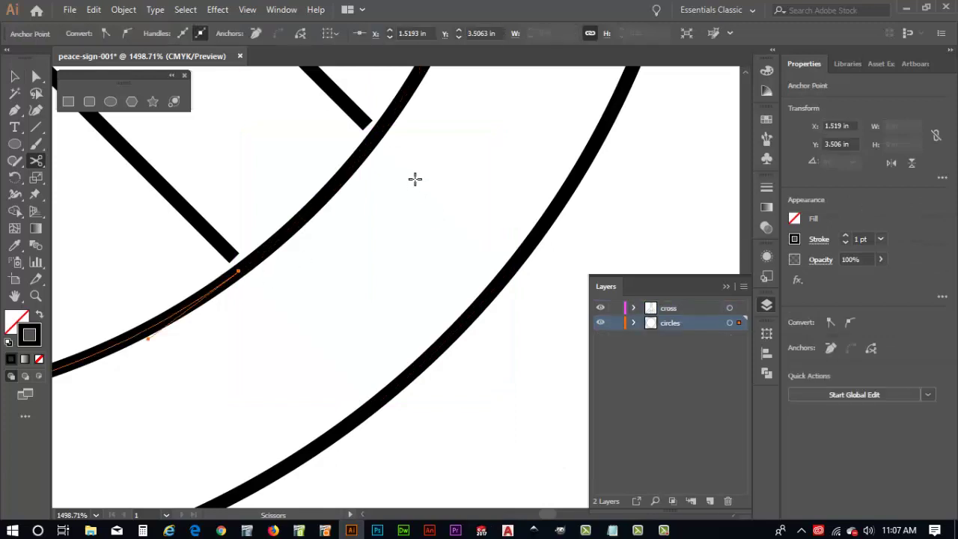
pyautogui.click(381, 128)
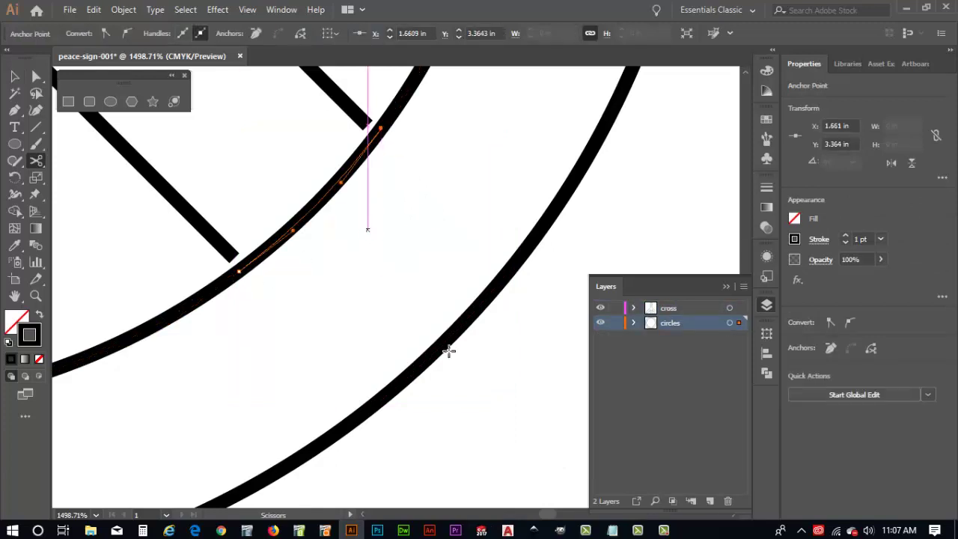
pyautogui.press('Delete')
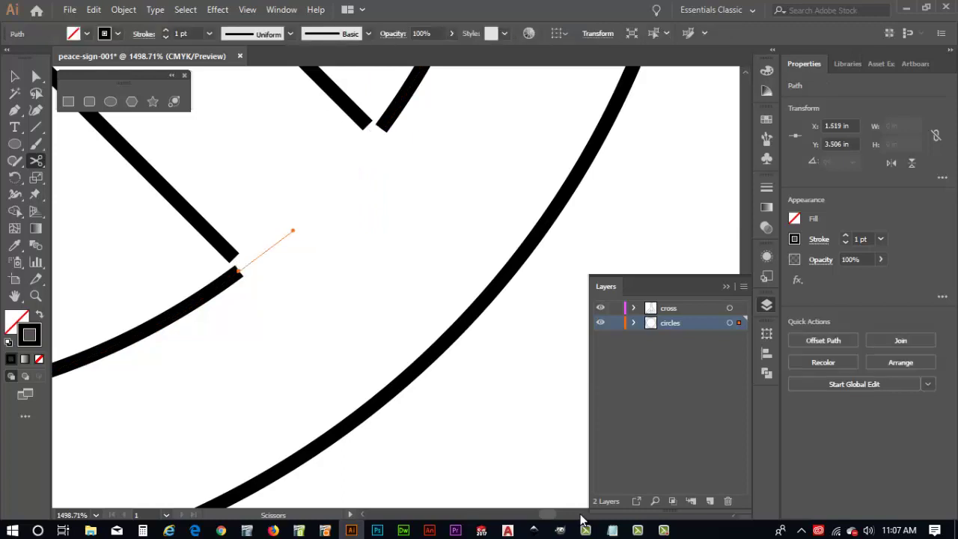
pyautogui.press('Delete')
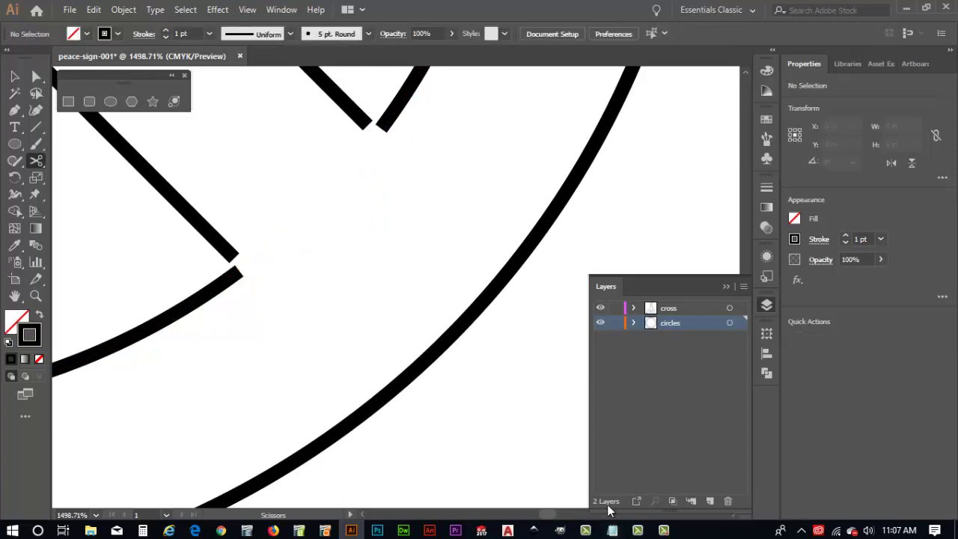
# Zoom to the top of the vertical bar, cut its cap at both corners, and delete it.
pyautogui.hotkey('ctrl', '0')
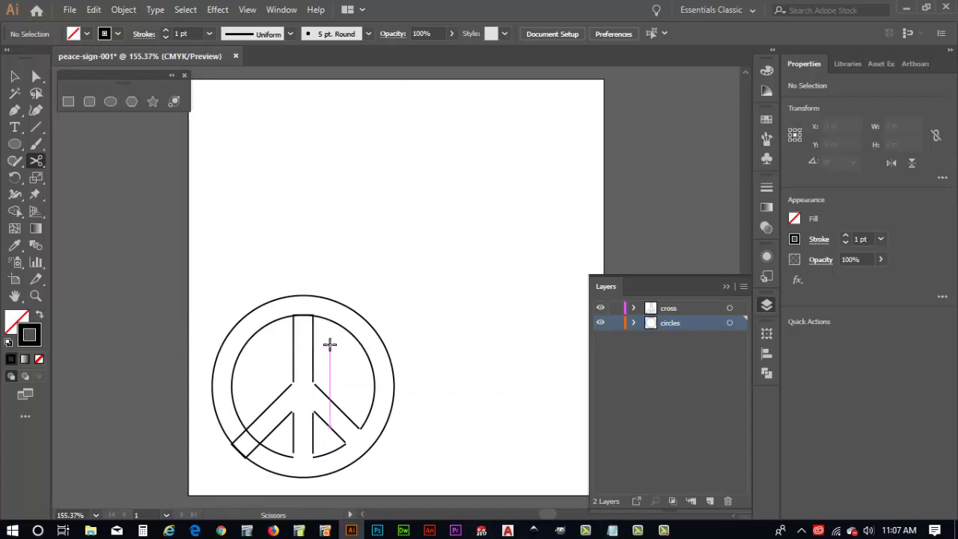
pyautogui.press('+')
pyautogui.scroll(7, 300, 320)
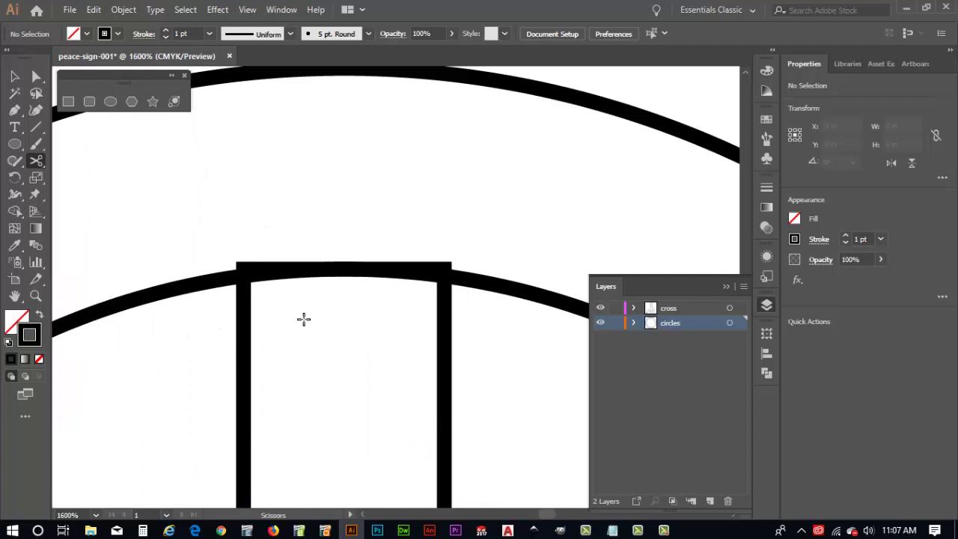
pyautogui.click(243, 291)
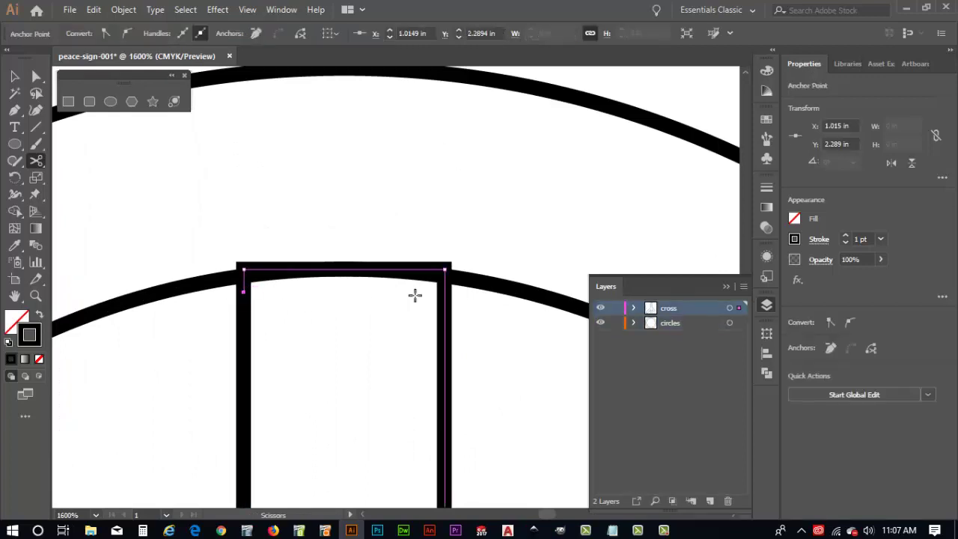
pyautogui.click(444, 291)
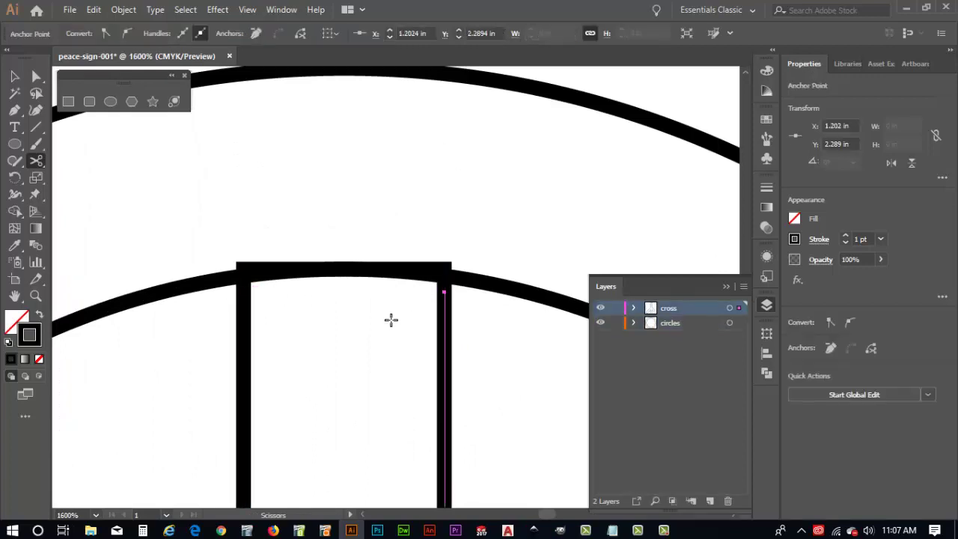
pyautogui.press('v')
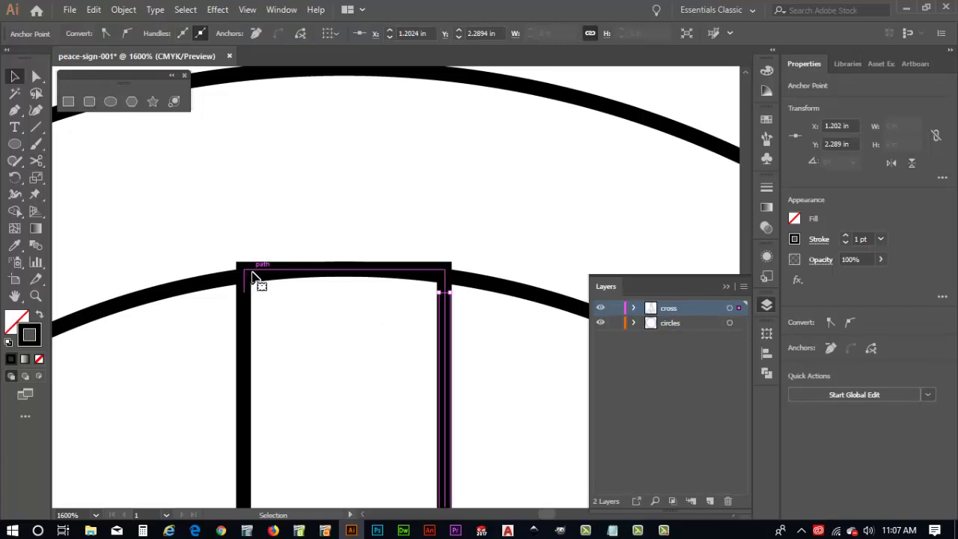
pyautogui.click(253, 276)
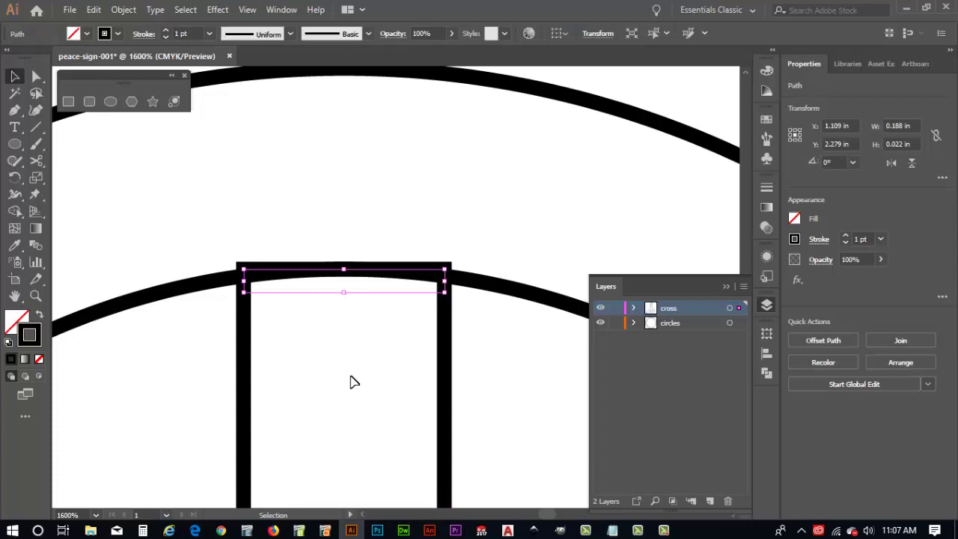
pyautogui.press('Delete')
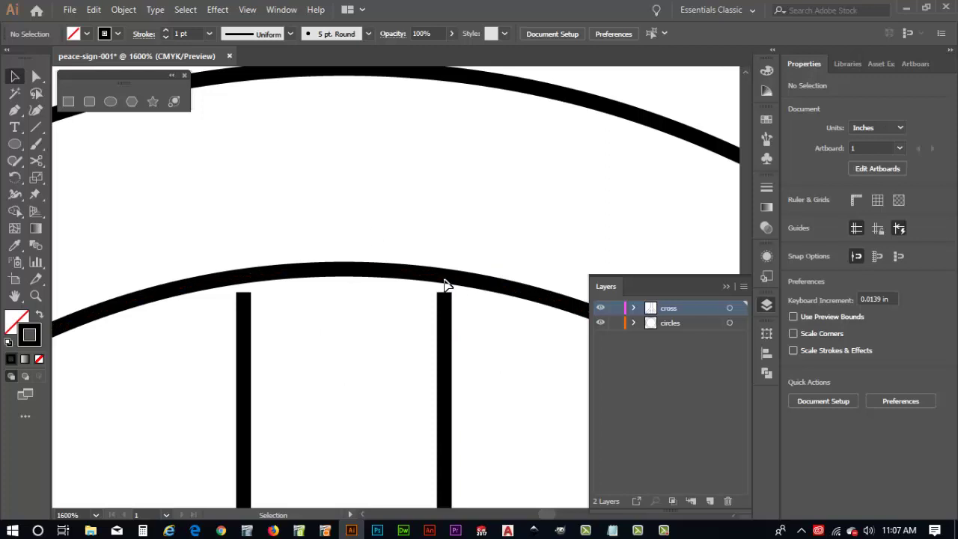
# Cut the inner arc at both sides of the bar, delete it, and fit the artboard in view.
pyautogui.press('c')
pyautogui.click(443, 275)
pyautogui.click(443, 276)
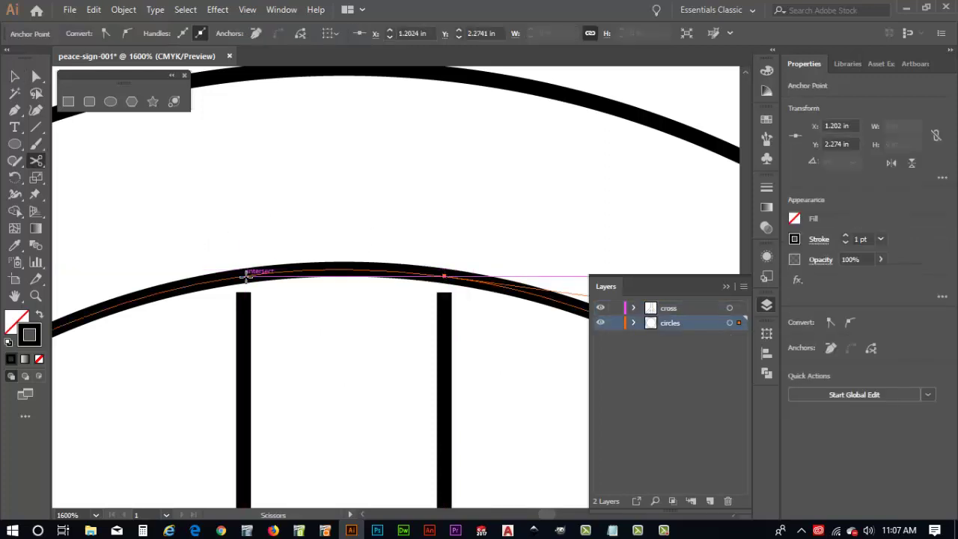
pyautogui.click(244, 276)
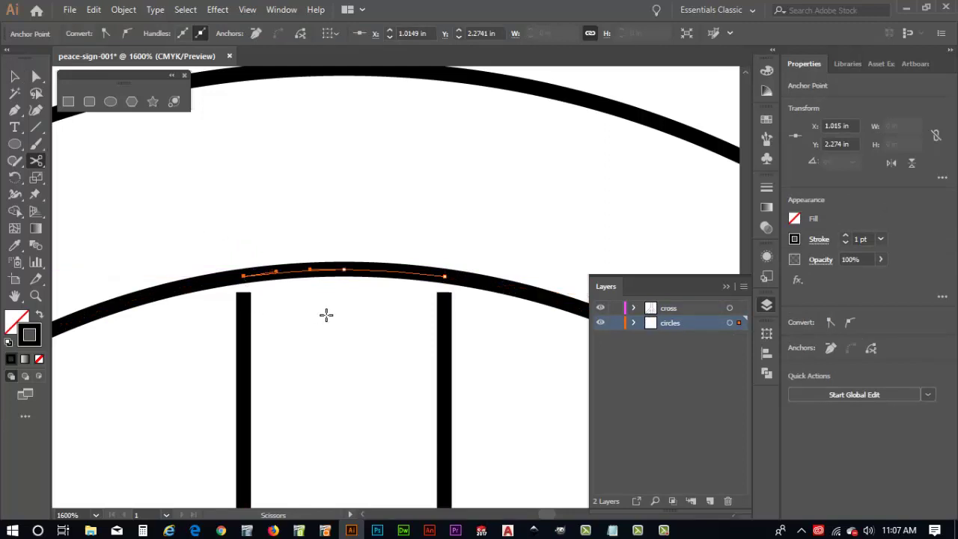
pyautogui.press('Delete')
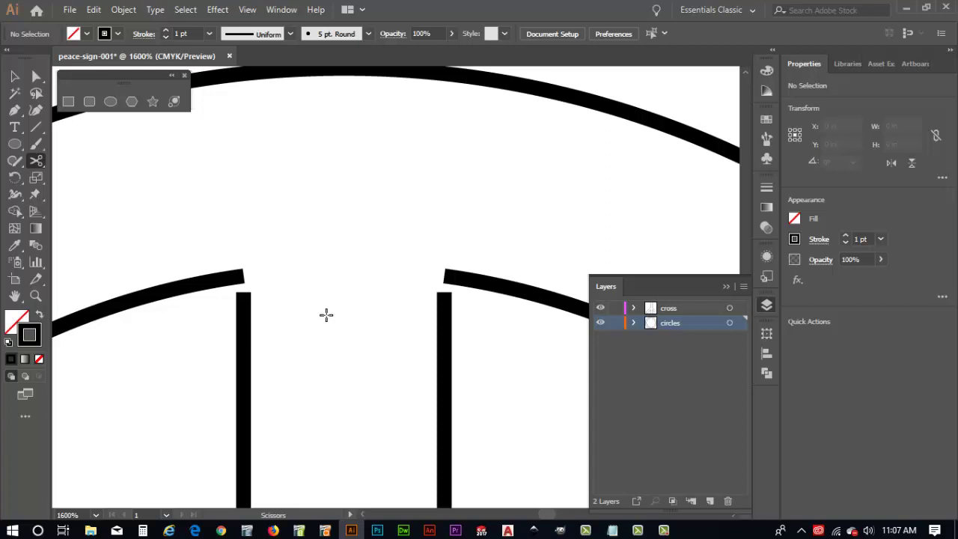
pyautogui.hotkey('ctrl', '0')
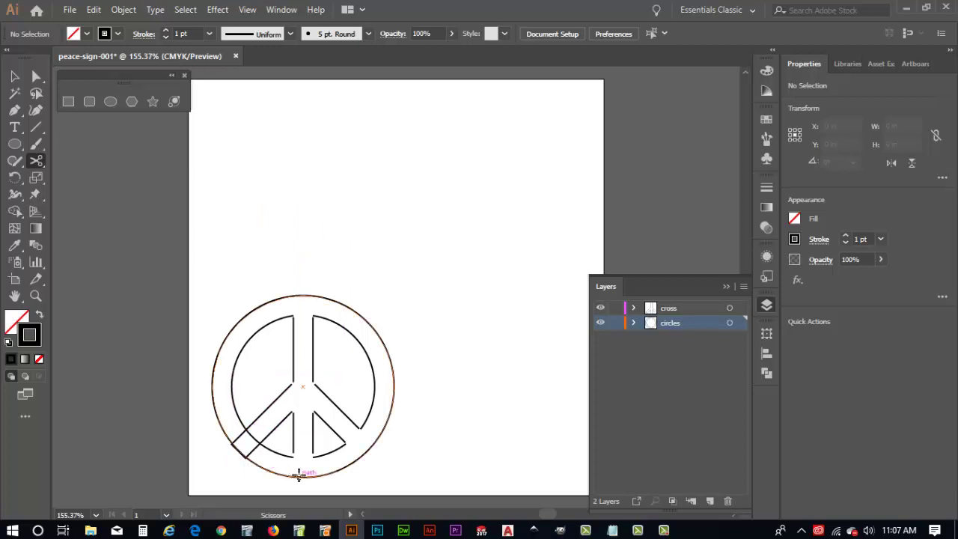
# Zoom to the lower-left leg, cut its lines at both circles, and delete the pieces between.
pyautogui.moveTo(224, 453); pyautogui.dragTo(460, 376)
pyautogui.hotkey('ctrl', '+')
pyautogui.hotkey('ctrl', '+')
pyautogui.hotkey('ctrl', '+')
pyautogui.hotkey('ctrl', '+')
pyautogui.hotkey('ctrl', '+')
pyautogui.hotkey('ctrl', '+')
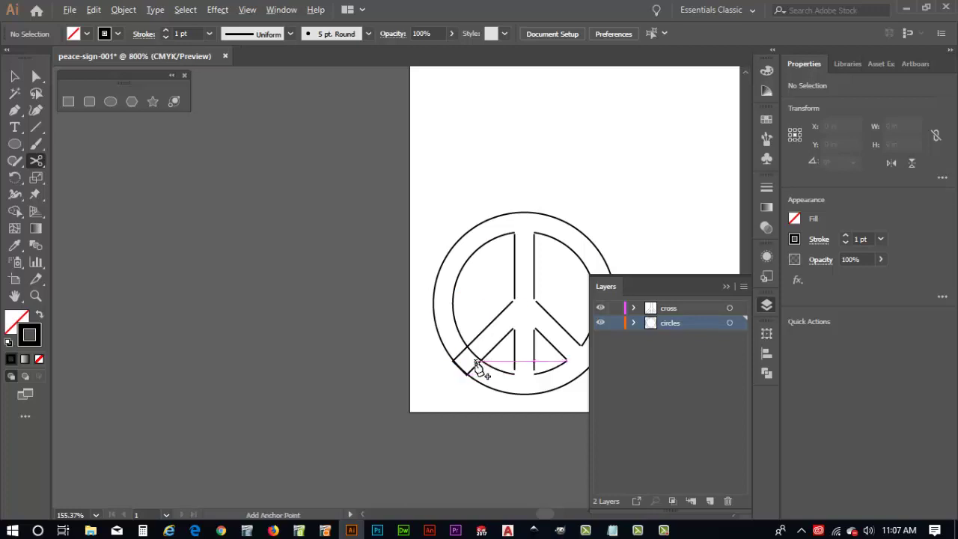
pyautogui.hotkey('ctrl', '-')
pyautogui.moveTo(520, 432); pyautogui.dragTo(479, 407)
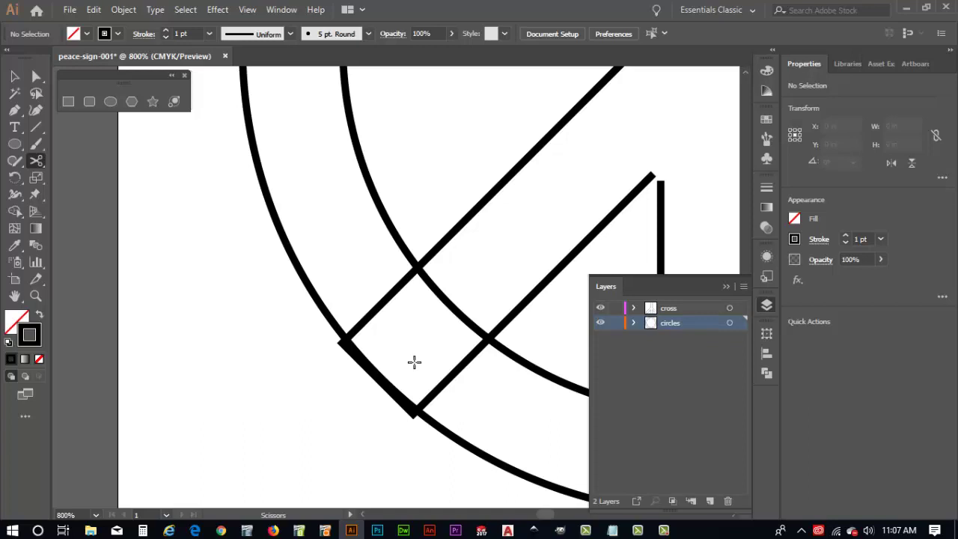
pyautogui.click(418, 259)
pyautogui.click(424, 259)
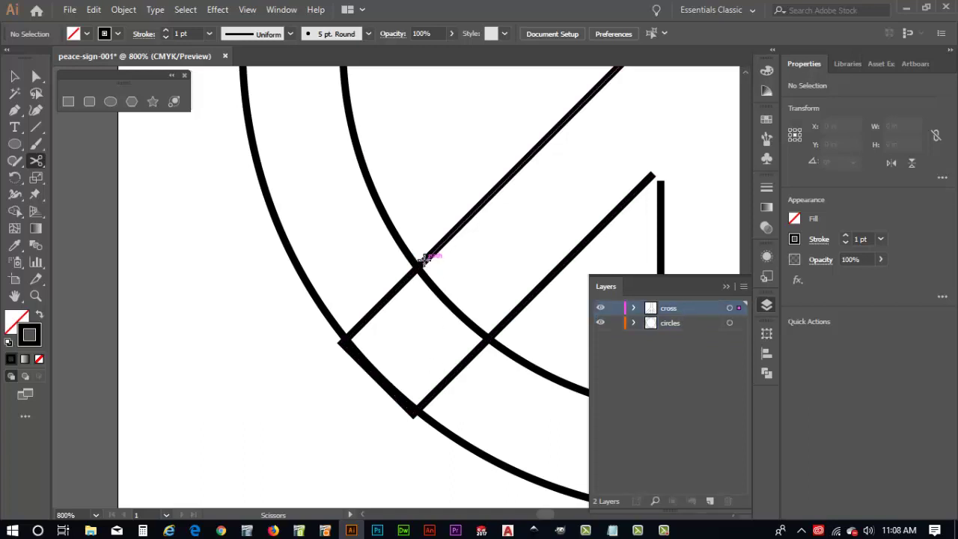
pyautogui.click(494, 333)
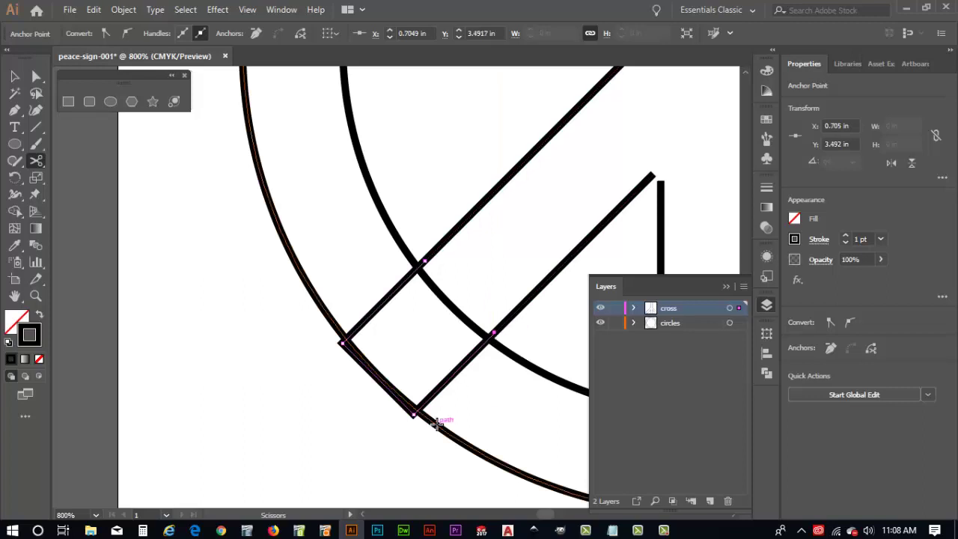
pyautogui.press('Delete')
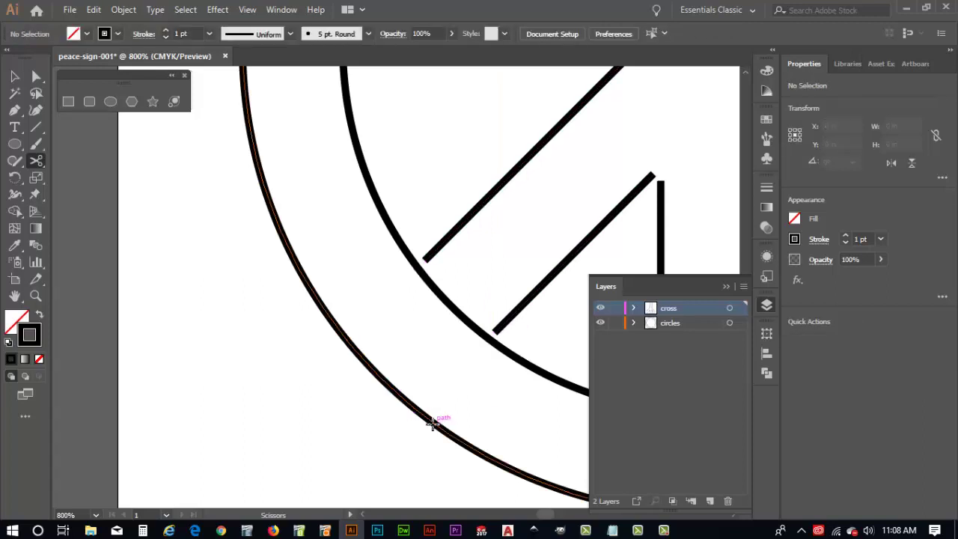
# Cut the inner arc at each leg line, delete it, and fit the artboard in view.
pyautogui.click(421, 265)
pyautogui.click(488, 337)
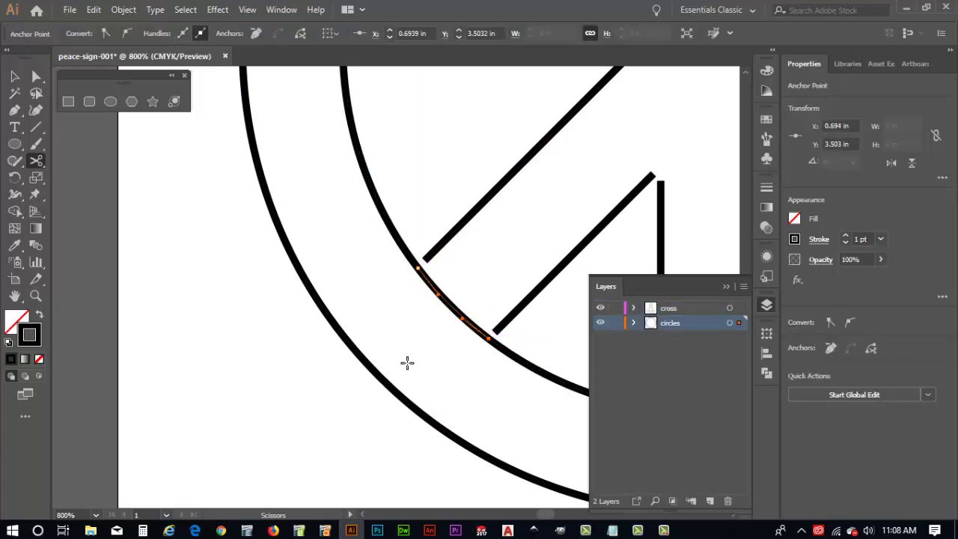
pyautogui.press('Delete')
pyautogui.press('Delete')
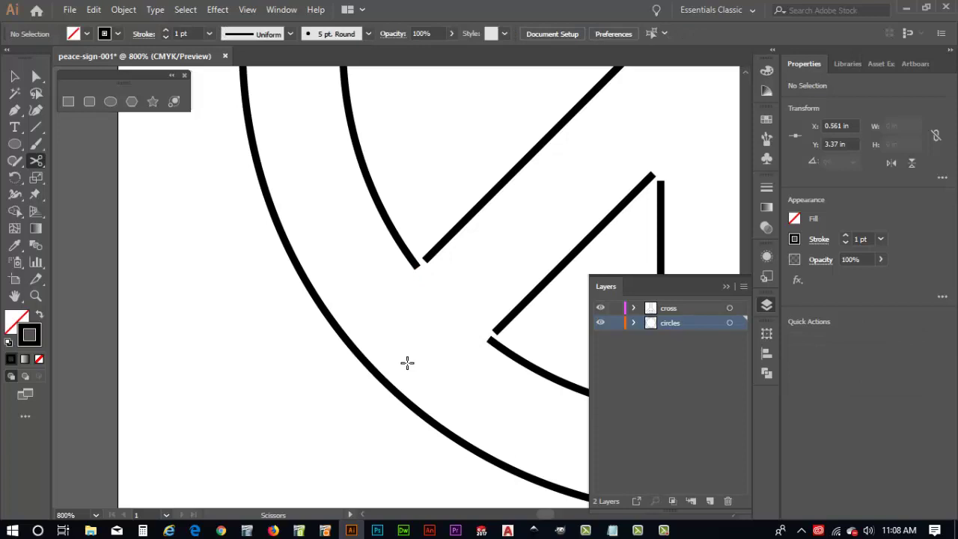
pyautogui.hotkey('ctrl', '0')
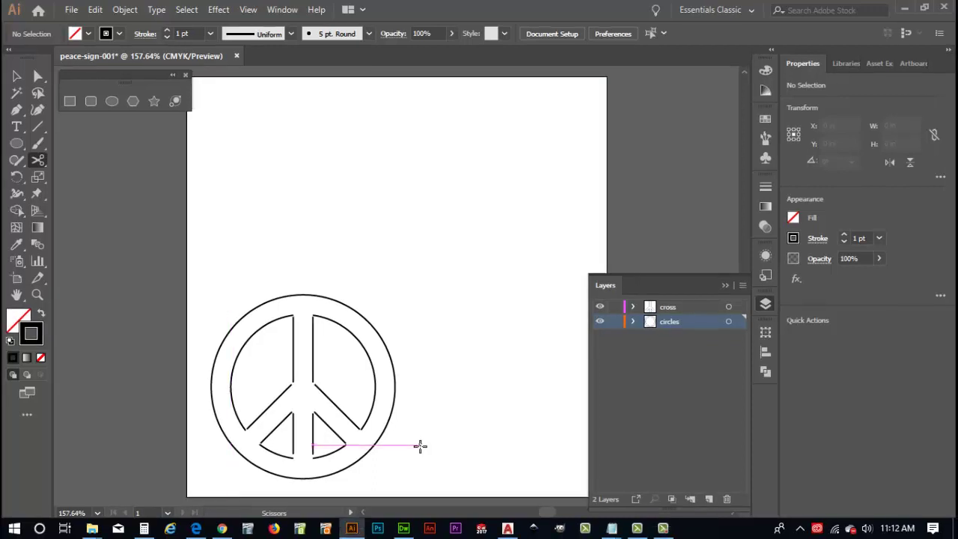
# Zoom and pan to bring the peace sign's legs and the circle's left edge into view, then collapse the Layers panel.
pyautogui.scroll(3, 299, 389)
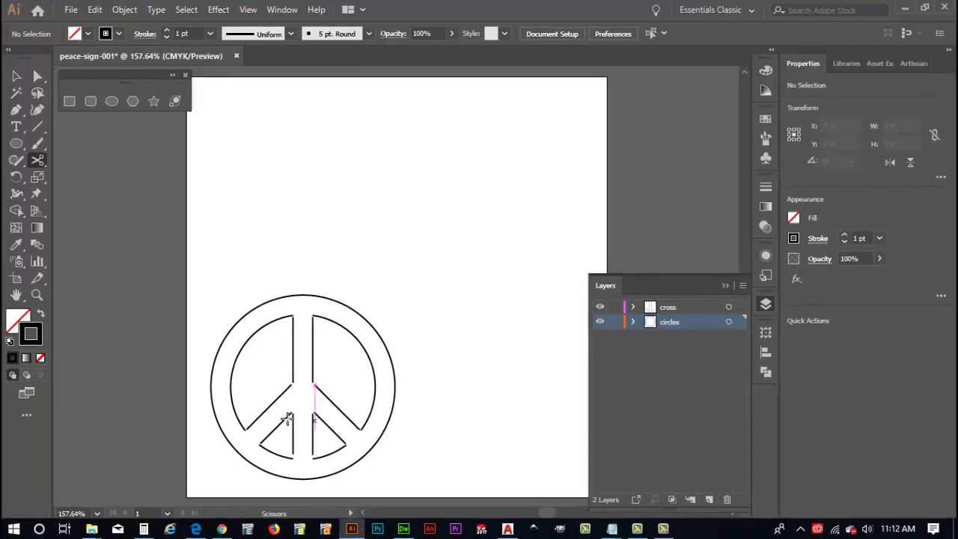
pyautogui.scroll(-2, 295, 392)
pyautogui.scroll(-2, 298, 397)
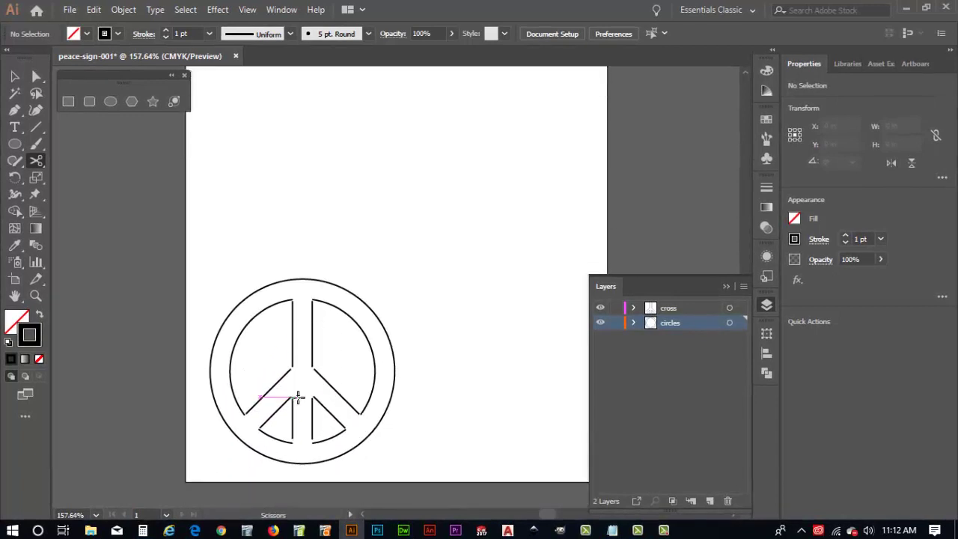
pyautogui.scroll(1, 299, 395)
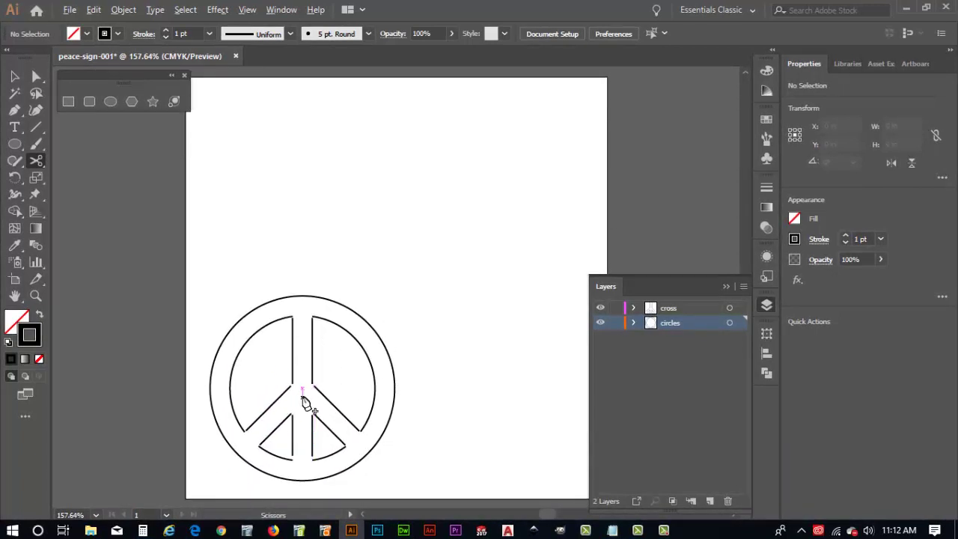
pyautogui.press('+')
pyautogui.hotkey('ctrl', '=')
pyautogui.hotkey('ctrl', '=')
pyautogui.hotkey('ctrl', '=')
pyautogui.hotkey('ctrl', '=')
pyautogui.hotkey('ctrl', '=')
pyautogui.hotkey('ctrl', '=')
pyautogui.hotkey('ctrl', '-')
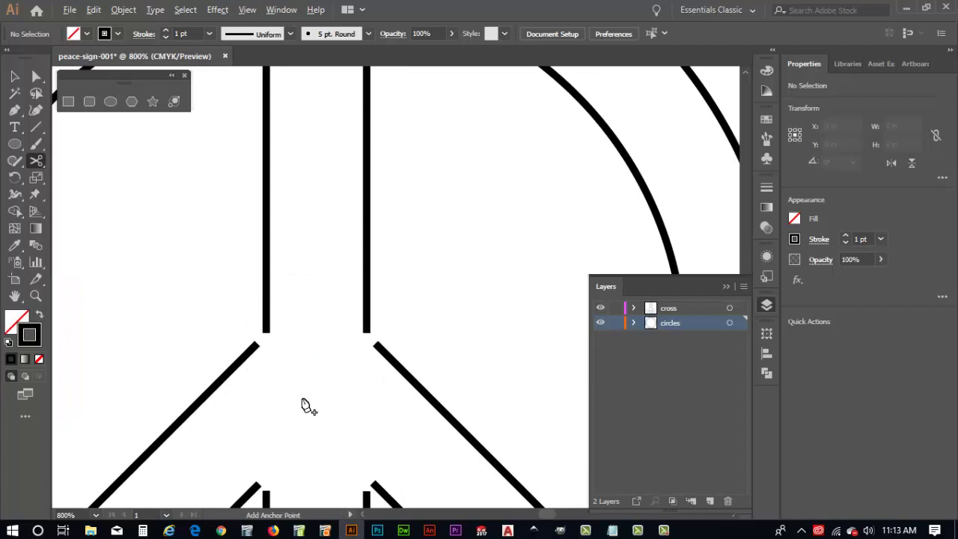
pyautogui.moveTo(366, 380); pyautogui.dragTo(457, 374)
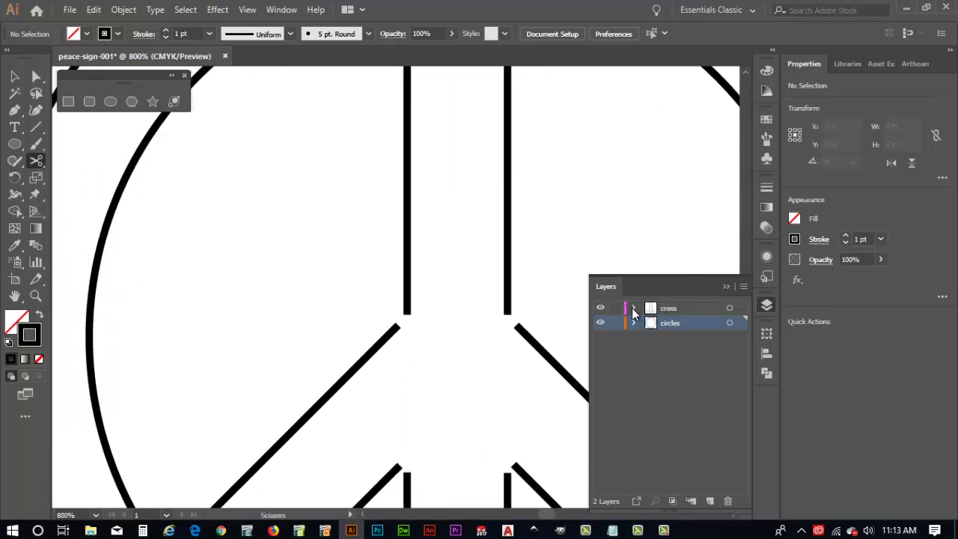
pyautogui.click(724, 287)
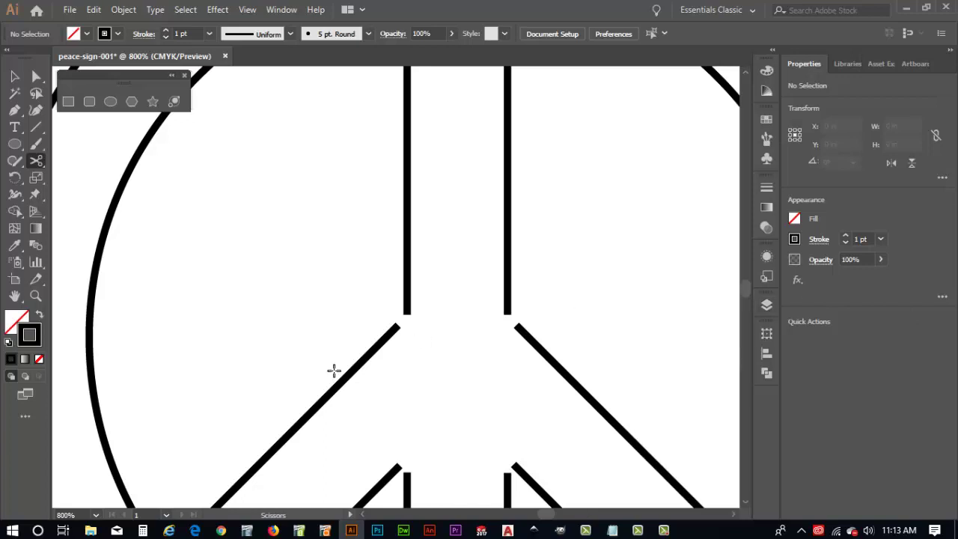
# With the Pen tool, join the left diagonal leg's open end to the vertical bar's bottom end.
pyautogui.click(16, 111)
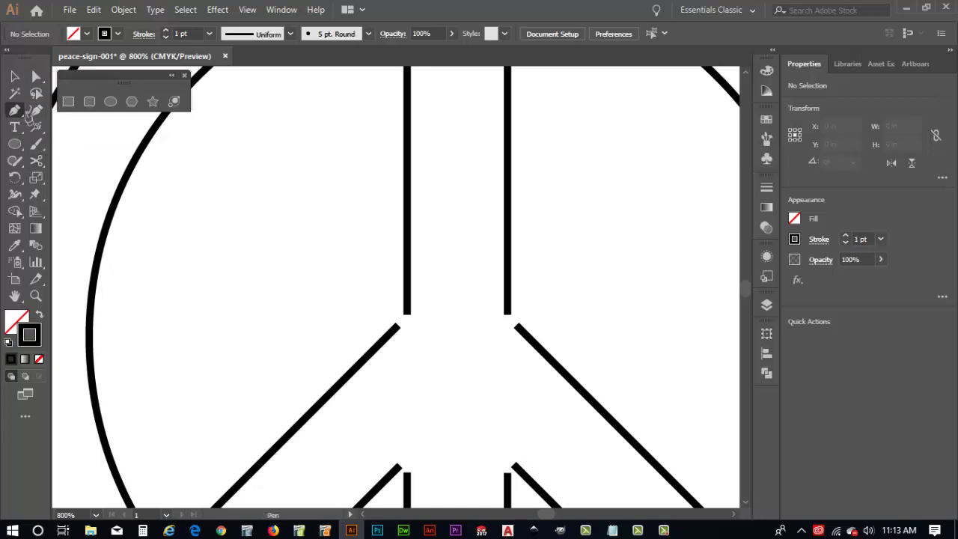
pyautogui.click(401, 328)
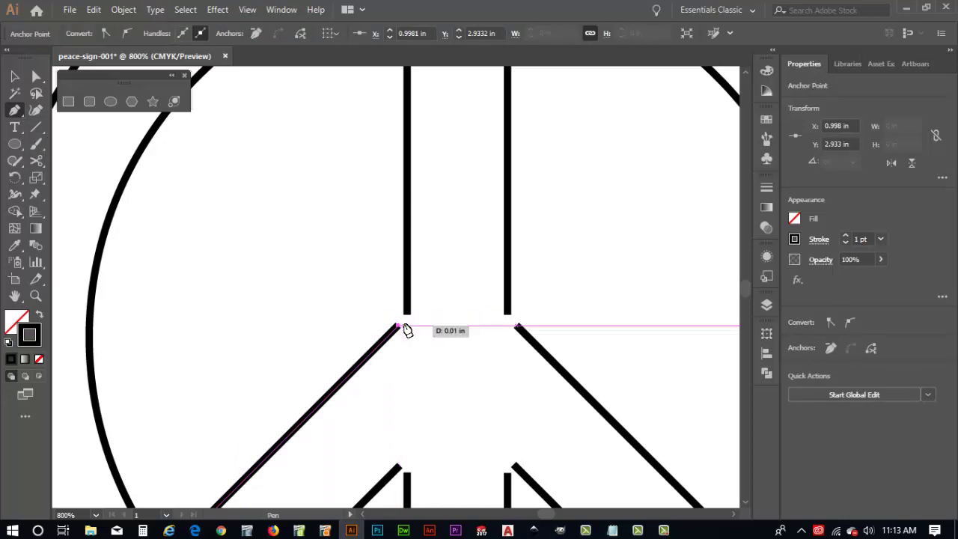
pyautogui.scroll(4, 401, 329)
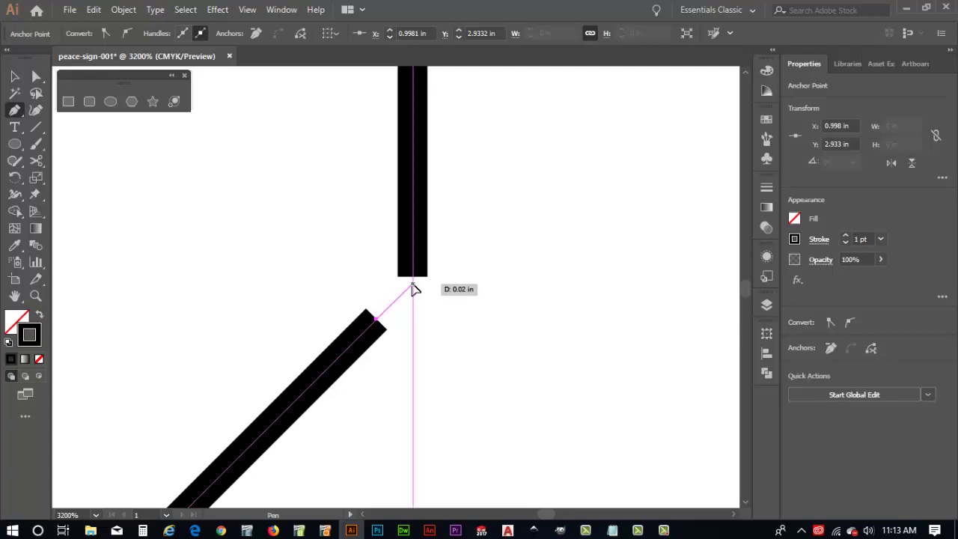
pyautogui.click(413, 278)
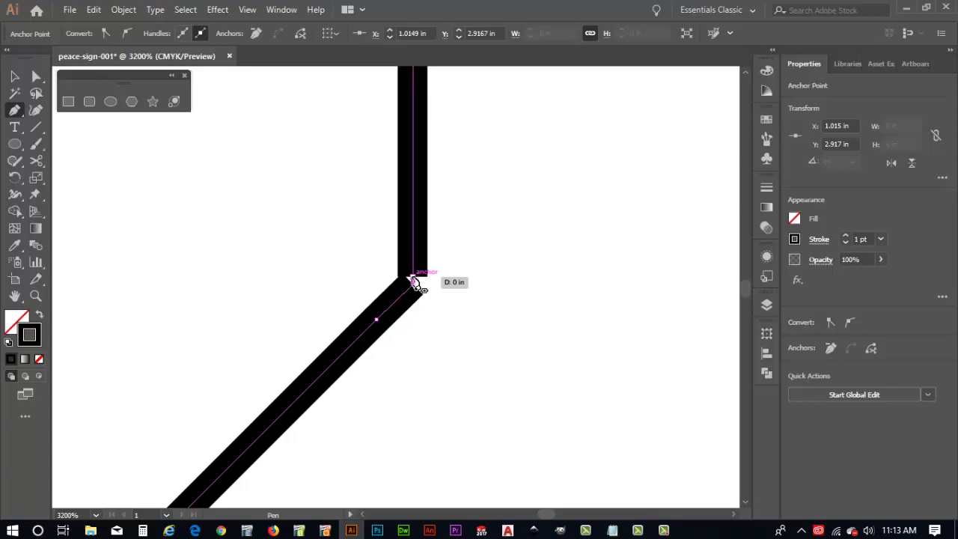
pyautogui.click(413, 281)
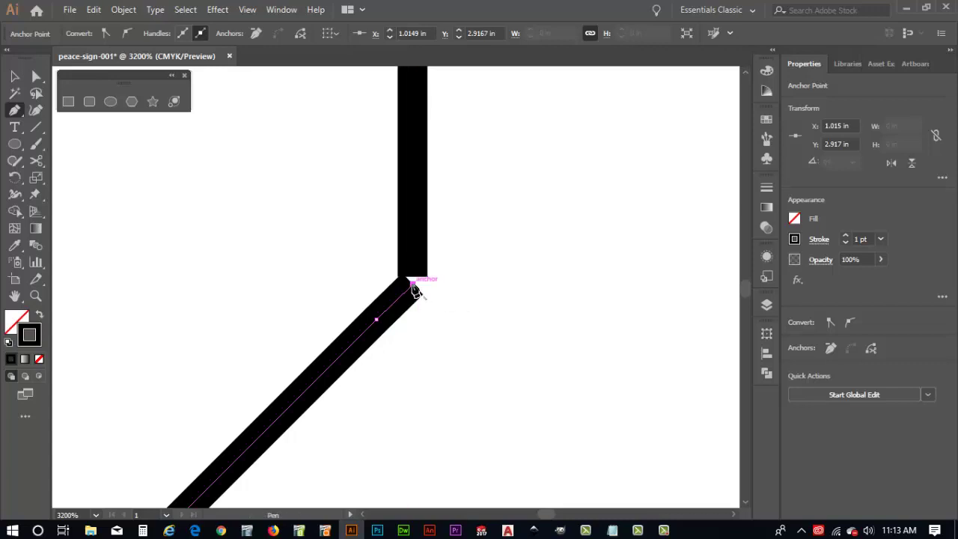
pyautogui.click(414, 285)
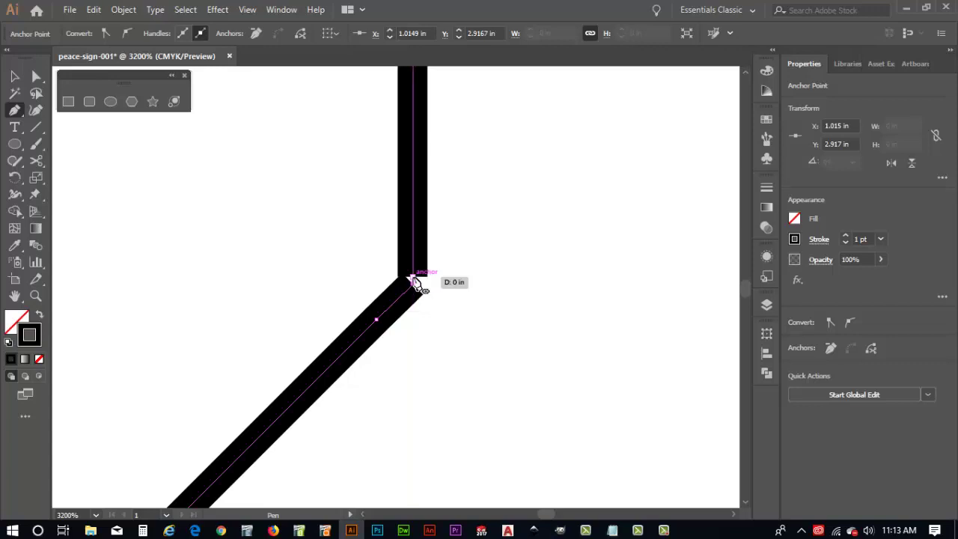
pyautogui.click(413, 282)
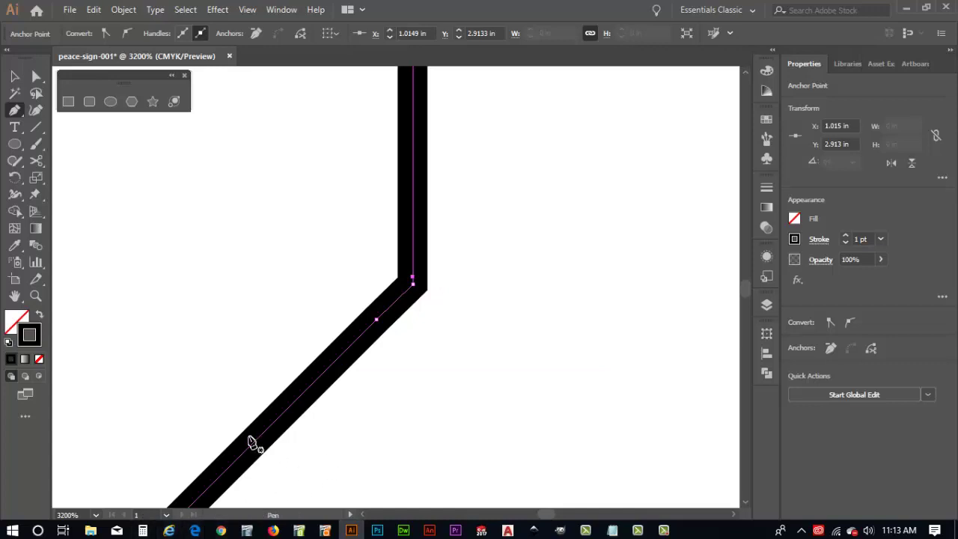
# Delete the extra anchors on the diagonal and near the corner, then fit the artboard in view.
pyautogui.press('-')
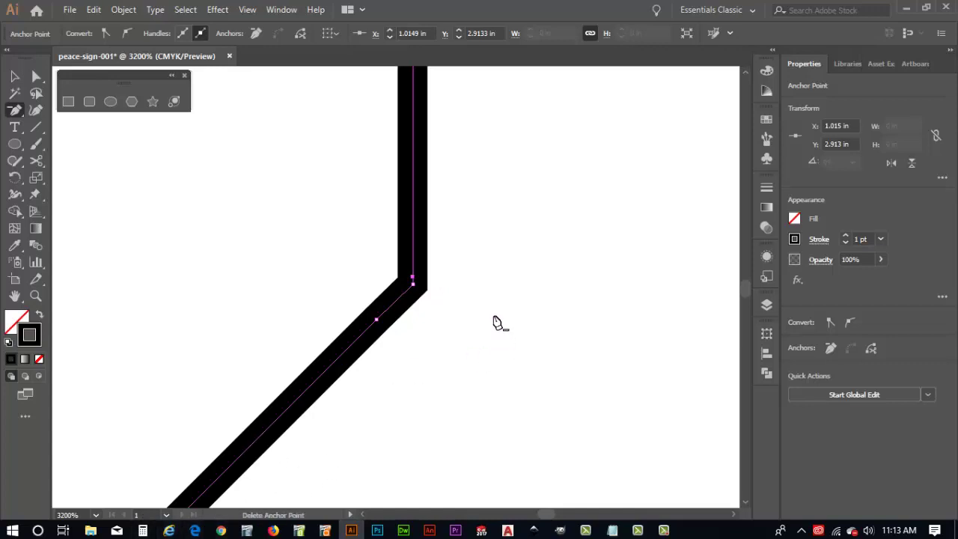
pyautogui.click(378, 321)
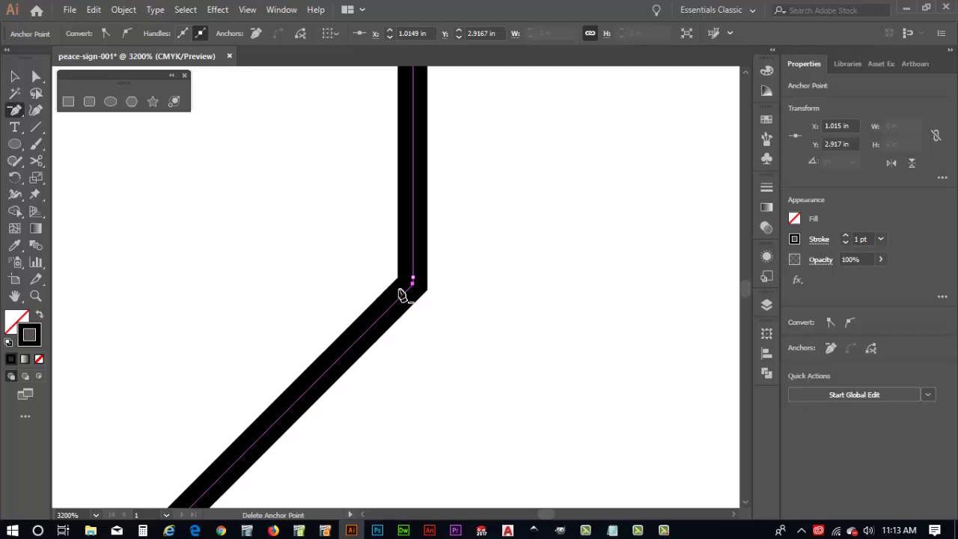
pyautogui.press('+')
pyautogui.scroll(5, 402, 295)
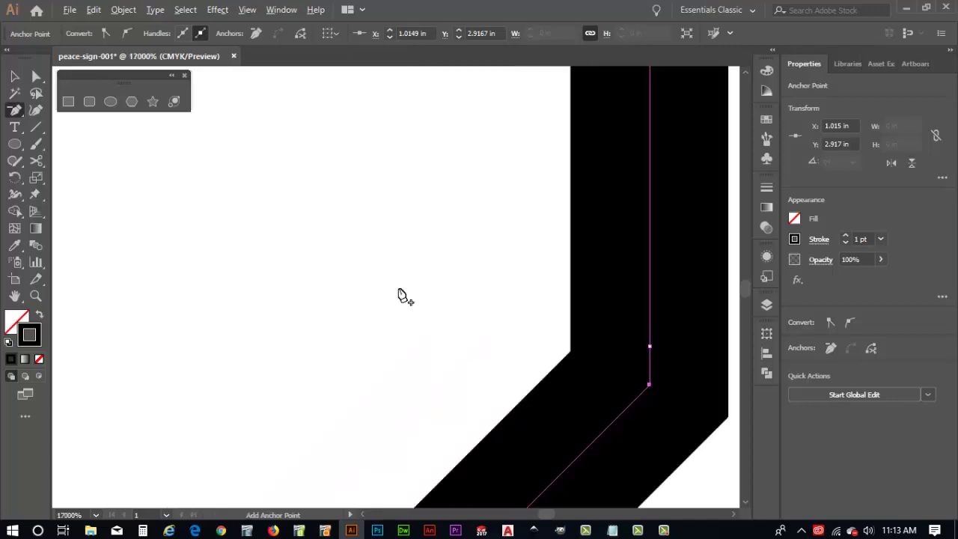
pyautogui.click(648, 347)
pyautogui.hotkey('ctrl', '0')
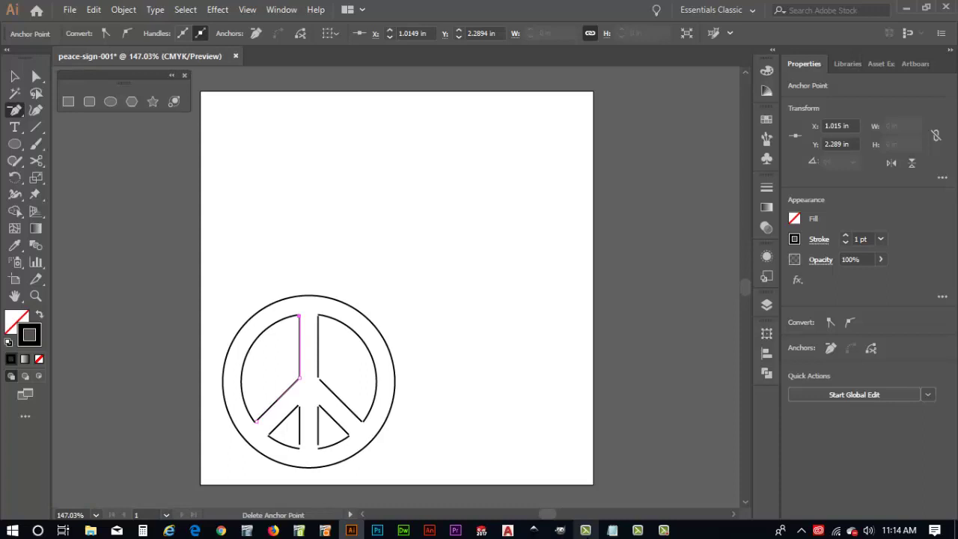
# Pan to the lower-left gap and join the two open bar ends into one V-shaped corner.
pyautogui.keyDown('ctrl'); pyautogui.click(423, 292); pyautogui.keyUp('ctrl')
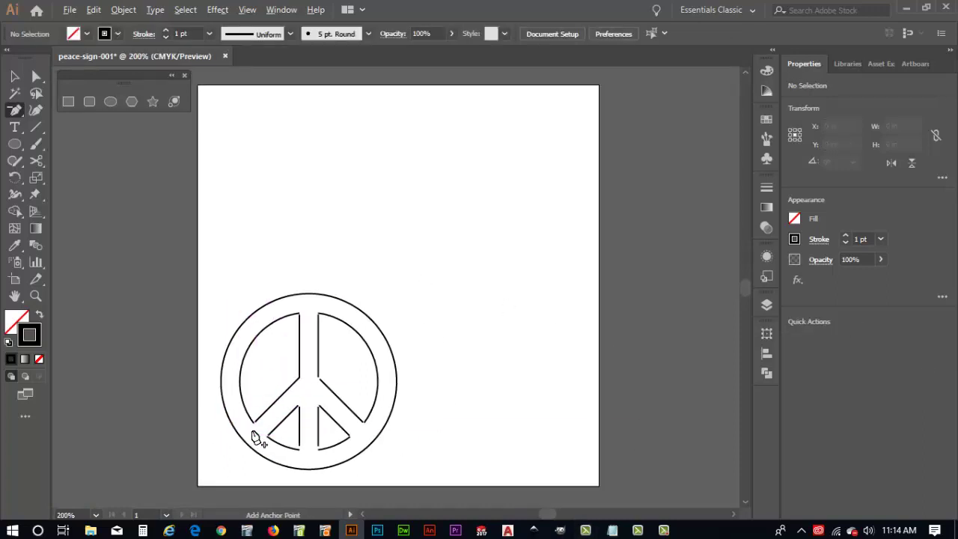
pyautogui.scroll(10, 256, 440)
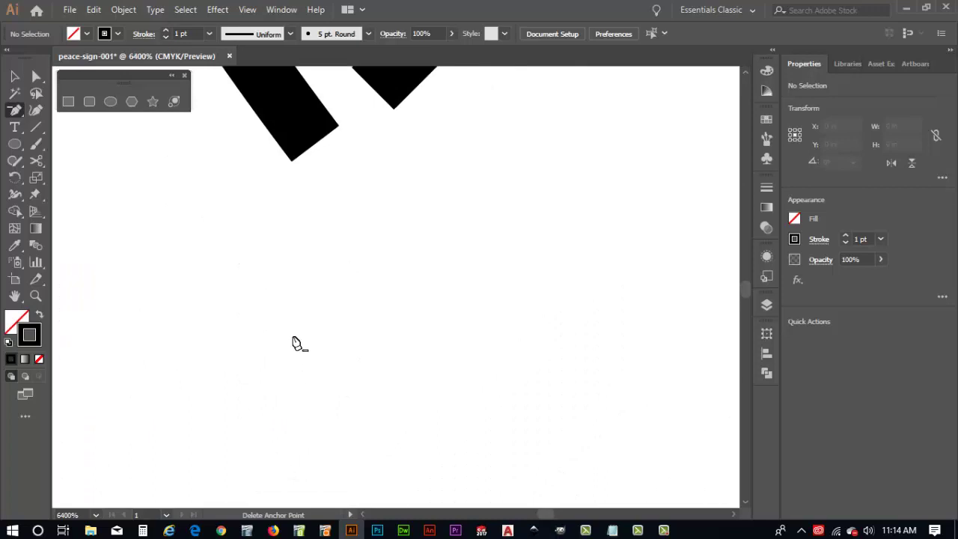
pyautogui.scroll(-1, 299, 343)
pyautogui.press('space')
pyautogui.moveTo(327, 303); pyautogui.dragTo(372, 406)
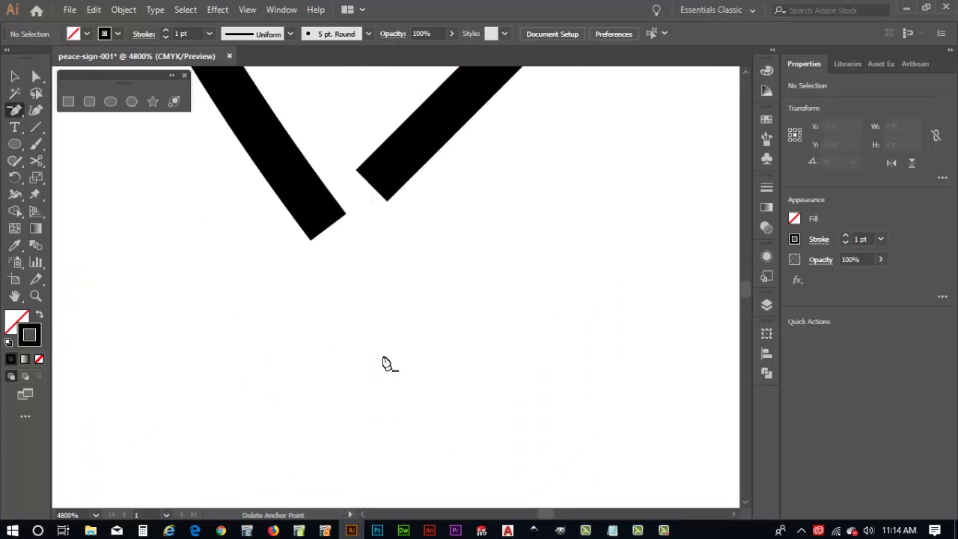
pyautogui.press('p')
pyautogui.click(372, 186)
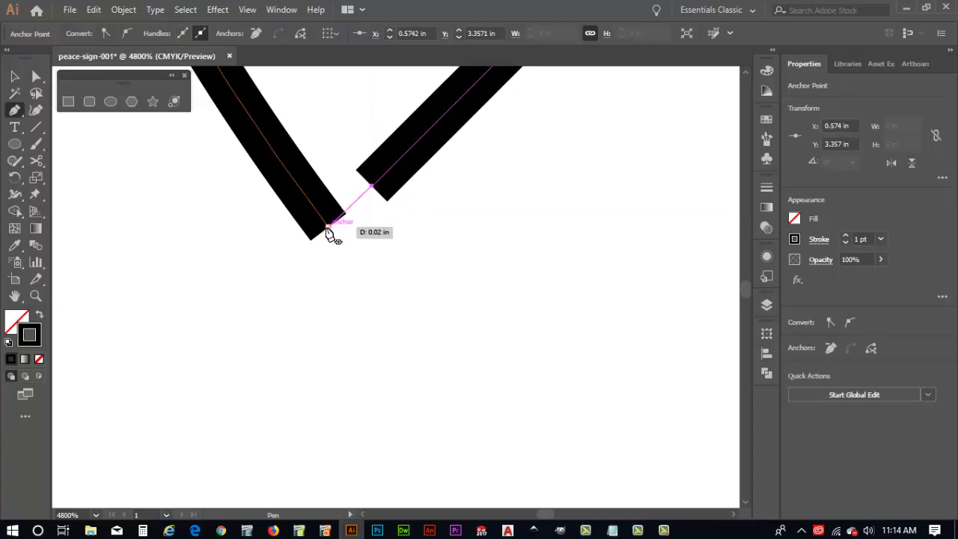
pyautogui.click(327, 226)
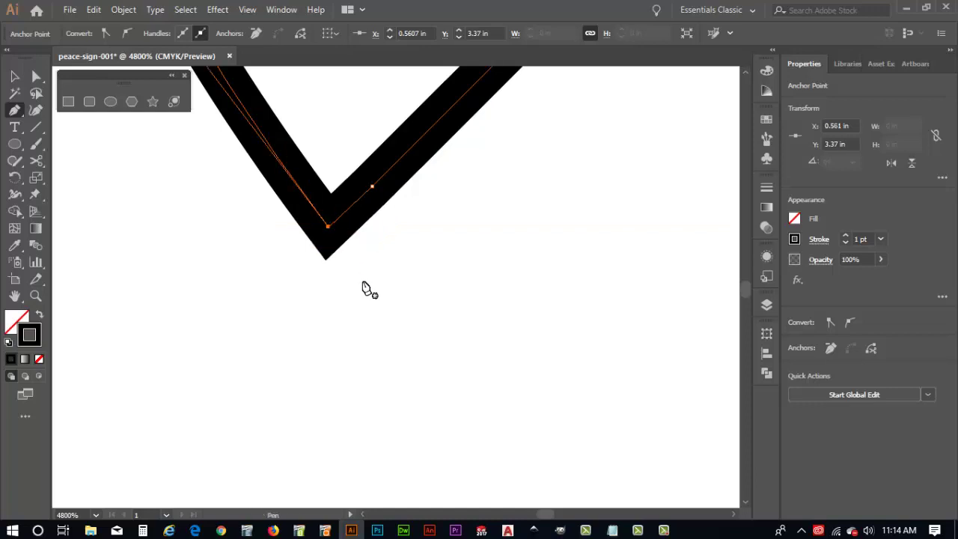
pyautogui.click(369, 187)
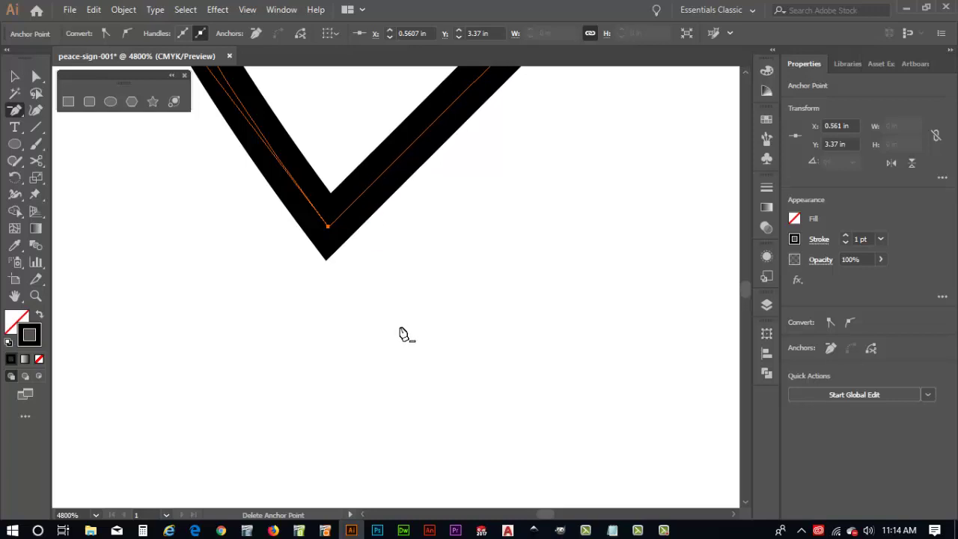
pyautogui.hotkey('ctrl', 'z')
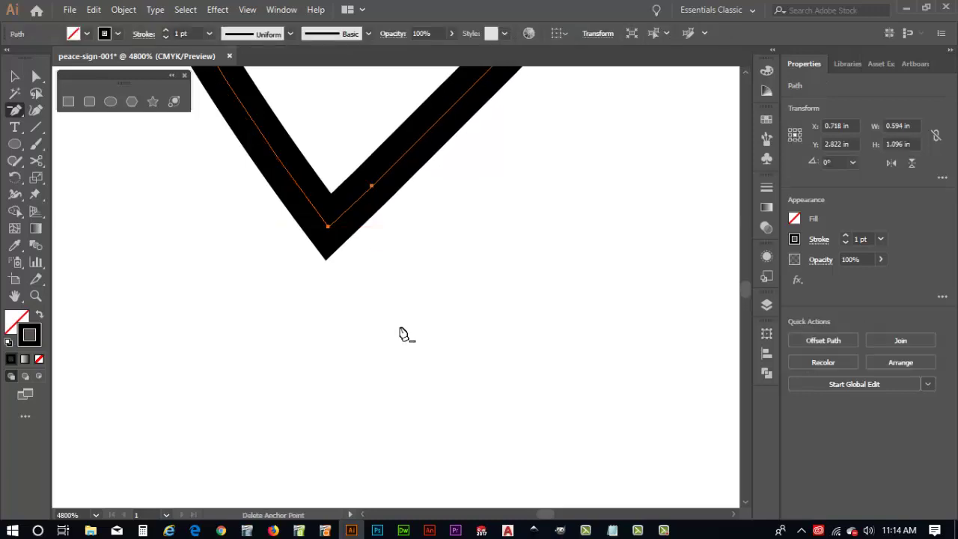
pyautogui.hotkey('ctrl', '0')
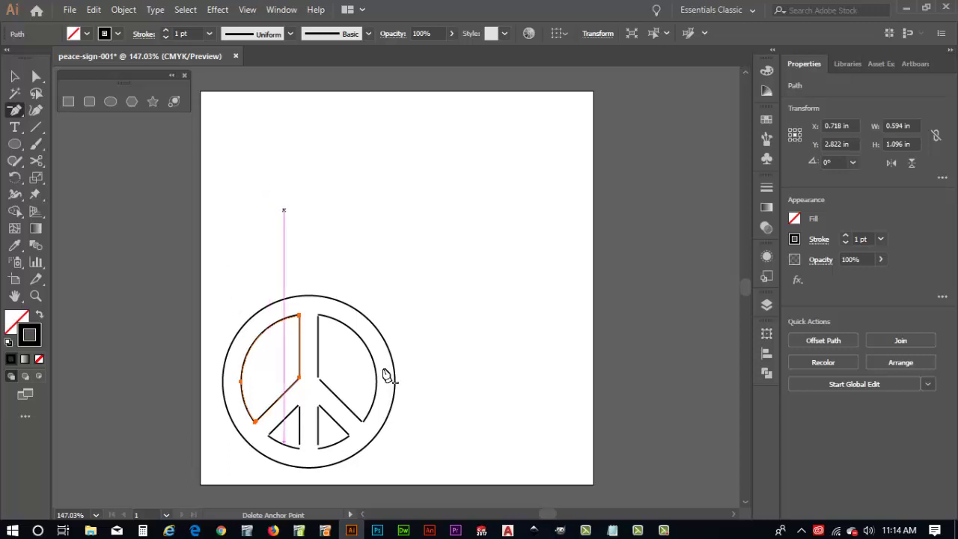
# Join the left vertical bar's top anchor to the inner arc's upper end with the Pen tool.
pyautogui.hotkey('ctrl', '=')
pyautogui.hotkey('ctrl', '=')
pyautogui.hotkey('ctrl', '=')
pyautogui.hotkey('ctrl', '=')
pyautogui.hotkey('ctrl', '=')
pyautogui.hotkey('ctrl', '=')
pyautogui.hotkey('ctrl', '=')
pyautogui.hotkey('ctrl', '=')
pyautogui.hotkey('ctrl', '=')
pyautogui.hotkey('ctrl', '=')
pyautogui.hotkey('ctrl', '=')
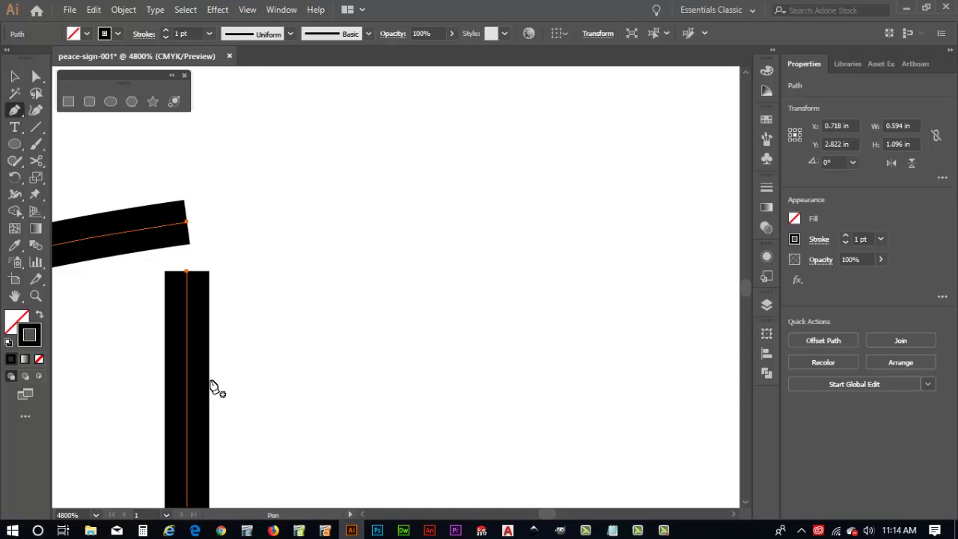
pyautogui.click(188, 272)
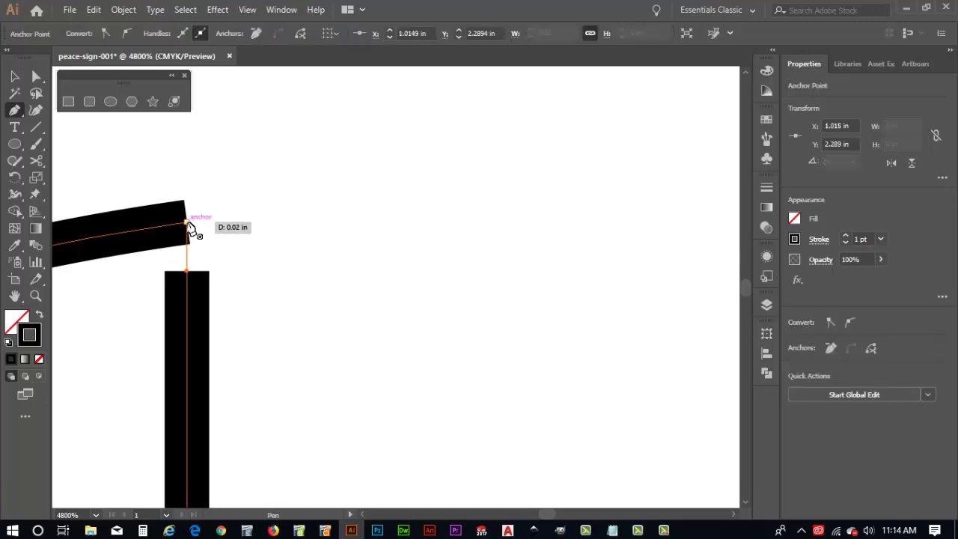
pyautogui.click(188, 223)
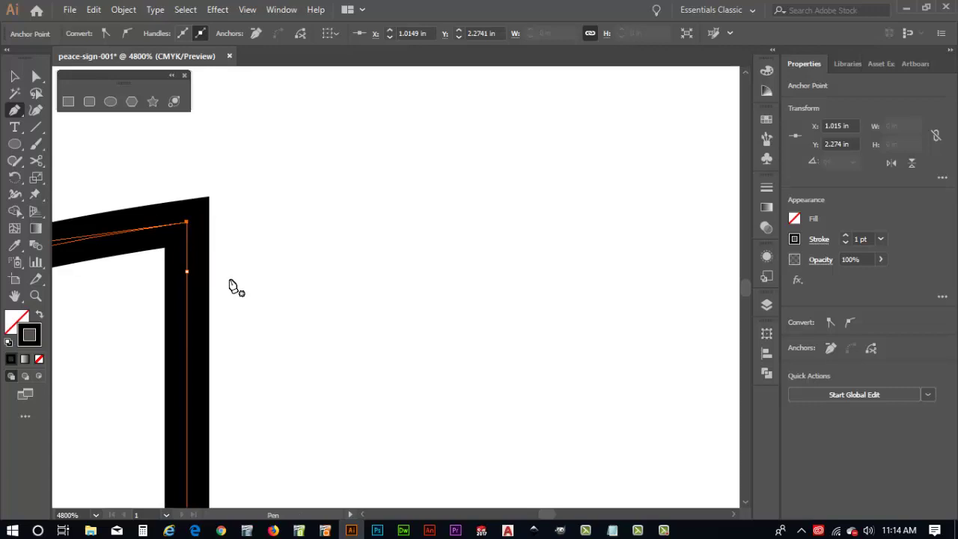
pyautogui.hotkey('ctrl', '0')
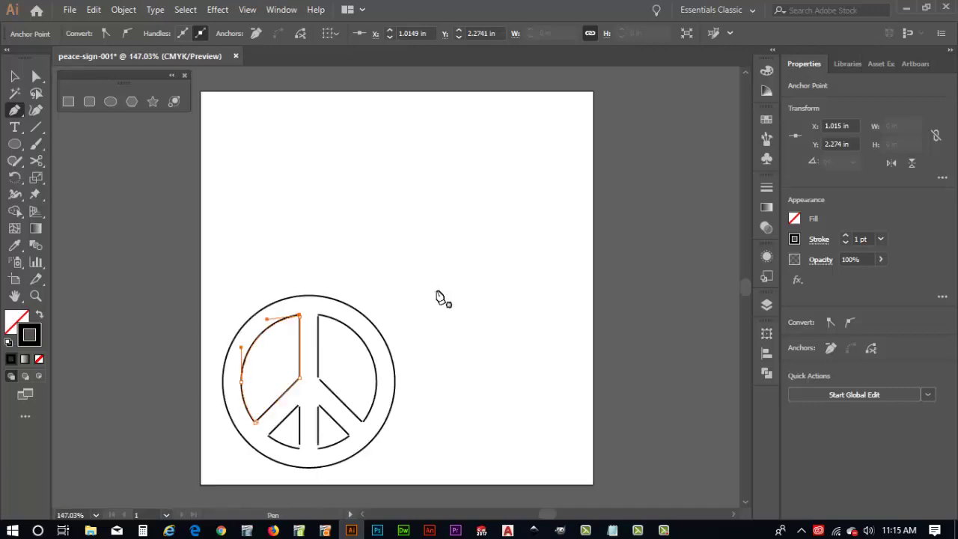